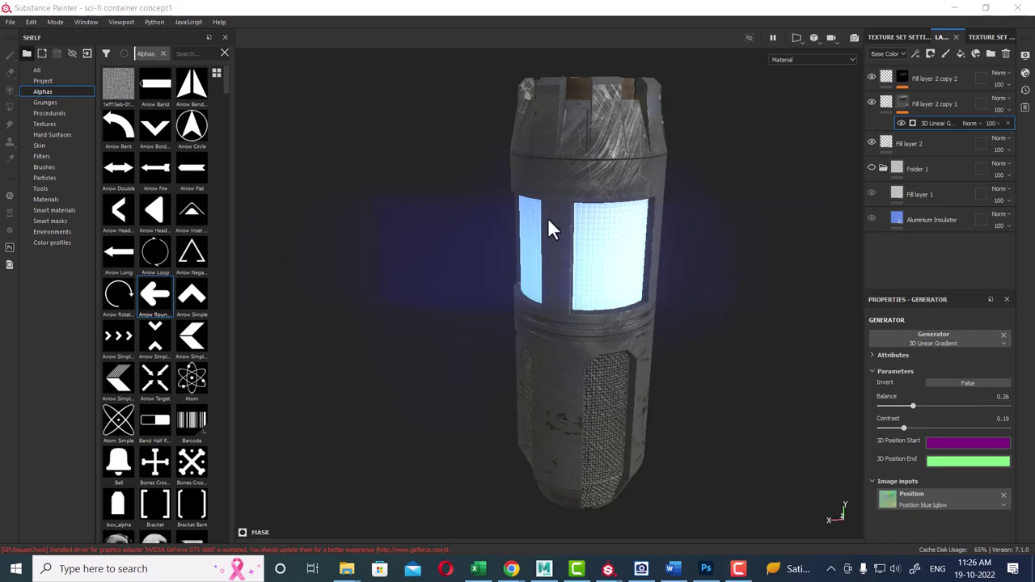
Switch from the glowing container project to the PBR - Metallic Roughness project window.
{"action": "middle_click_drag", "start_coordinate": [670, 227], "coordinate": [663, 254]}
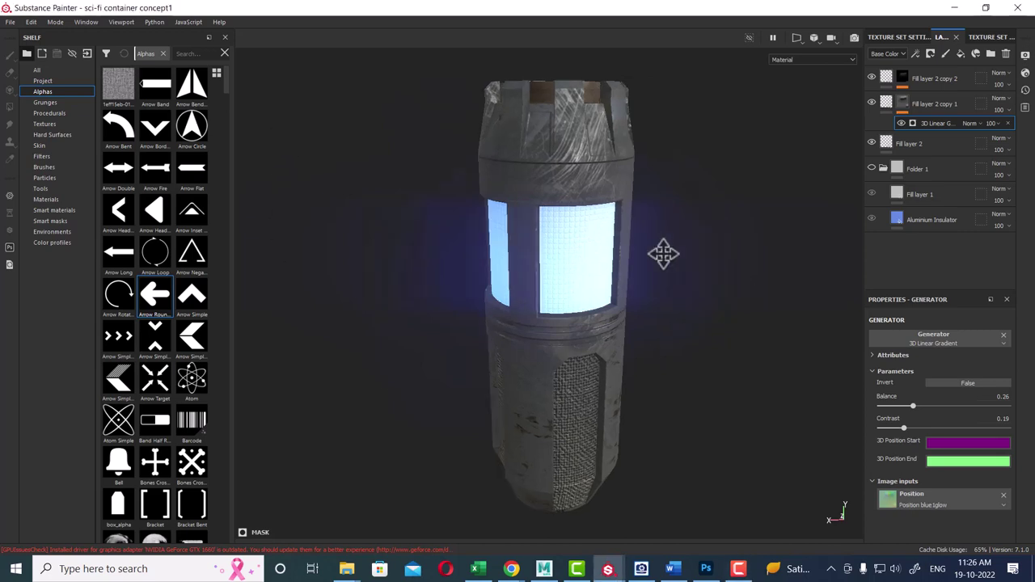
{"action": "left_click", "coordinate": [610, 569]}
{"action": "mouse_move", "coordinate": [608, 570]}
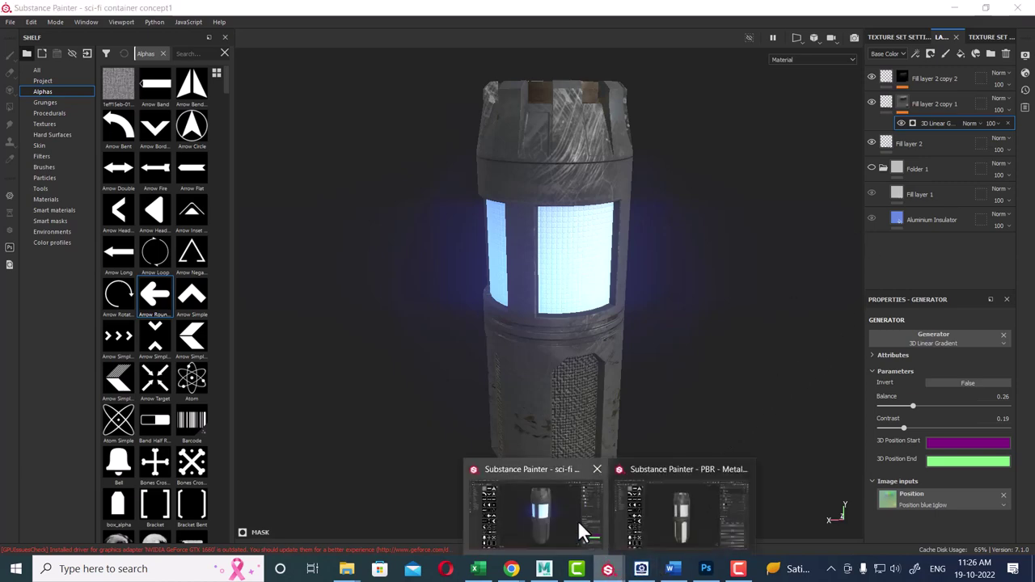
{"action": "left_click", "coordinate": [671, 513]}
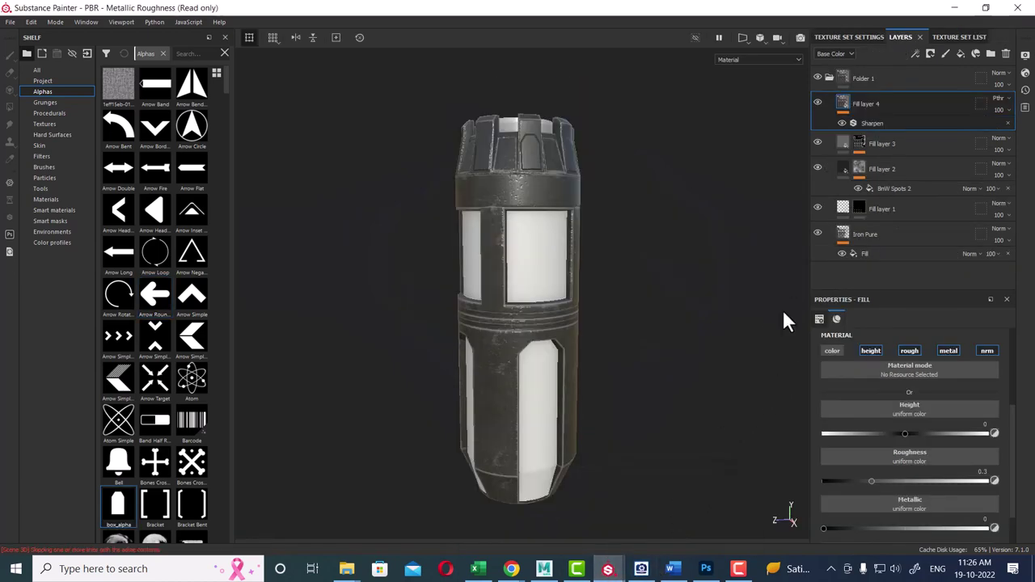
Select the blue texture set and briefly hide it to locate its part.
{"action": "left_click", "coordinate": [944, 38]}
{"action": "left_click", "coordinate": [872, 90]}
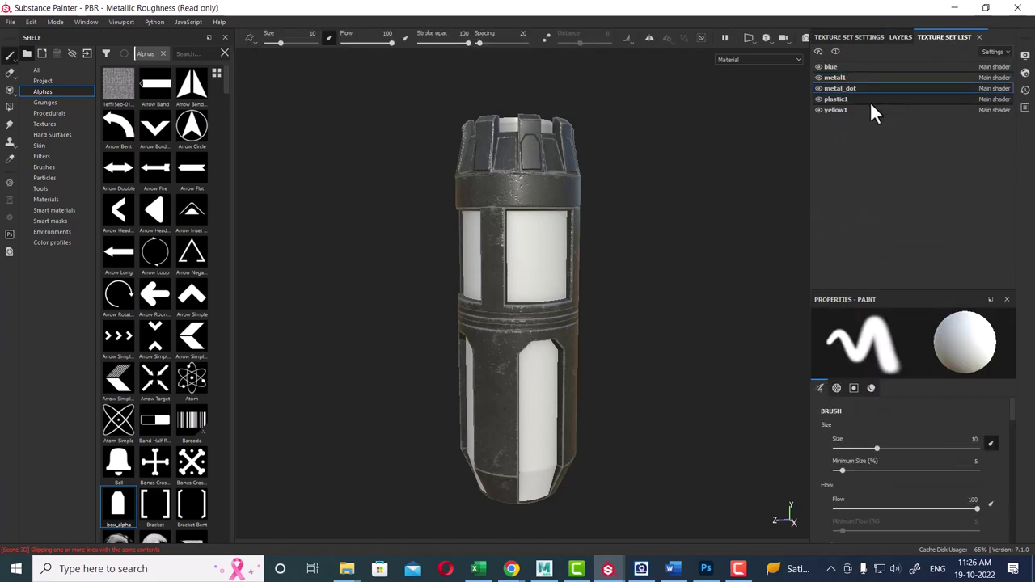
{"action": "left_click", "coordinate": [866, 99]}
{"action": "left_click", "coordinate": [859, 67]}
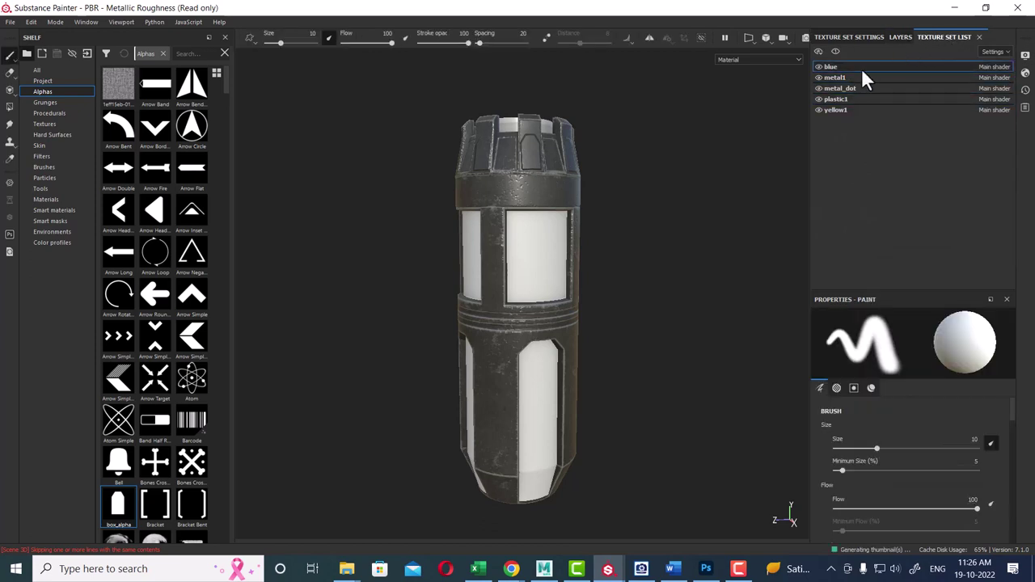
{"action": "left_click", "coordinate": [818, 67]}
{"action": "left_click", "coordinate": [815, 67]}
Add an Emissive channel to the blue set, then return to its Layer 1 stack.
{"action": "left_click", "coordinate": [898, 36]}
{"action": "left_click", "coordinate": [846, 37]}
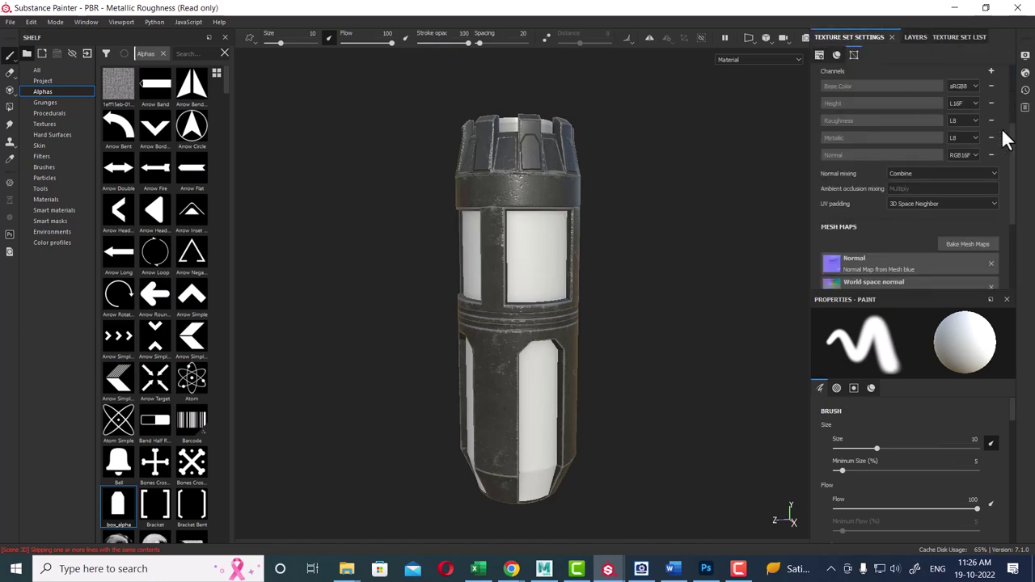
{"action": "left_click", "coordinate": [990, 72]}
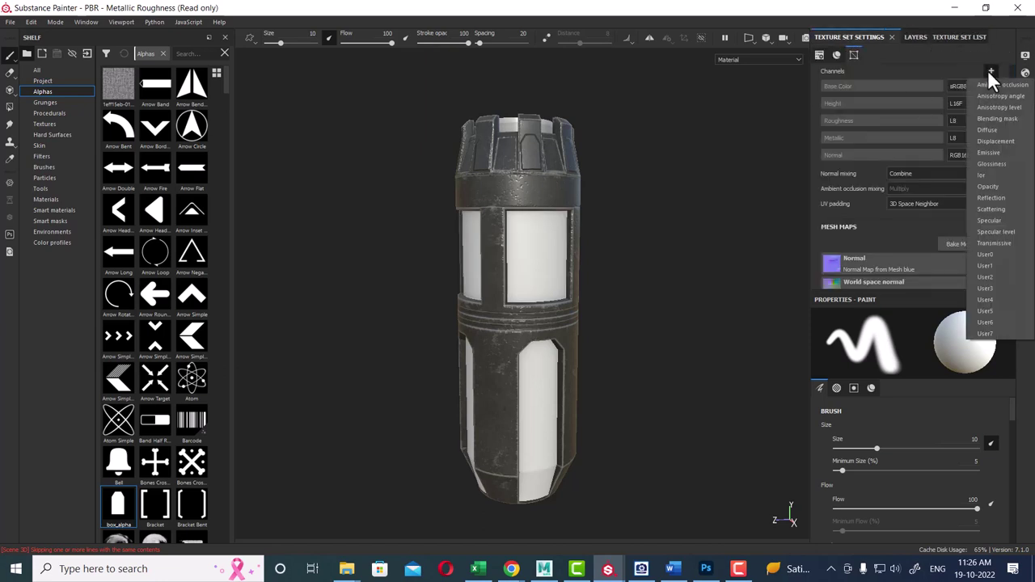
{"action": "left_click", "coordinate": [1011, 154]}
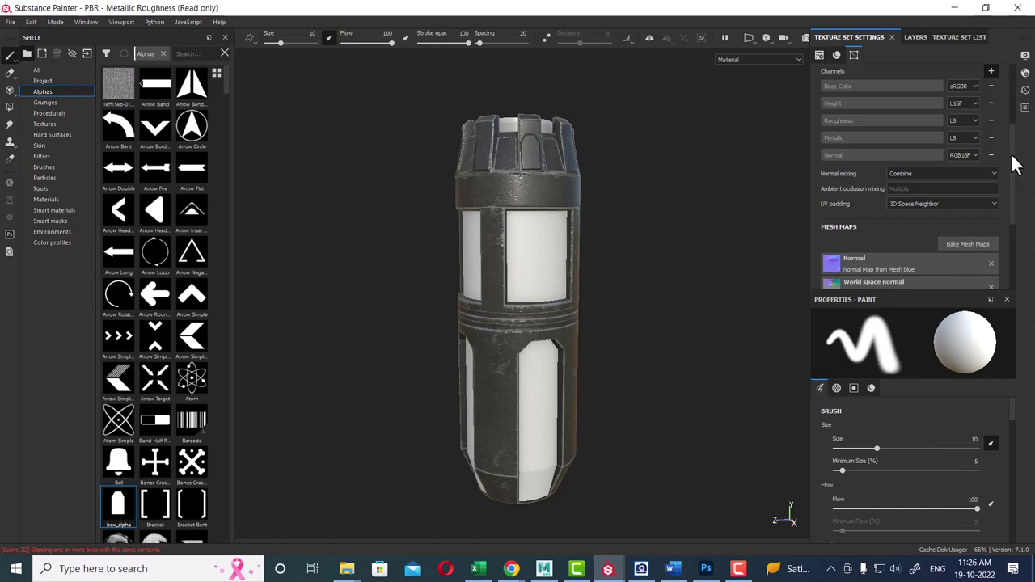
{"action": "left_click", "coordinate": [912, 37]}
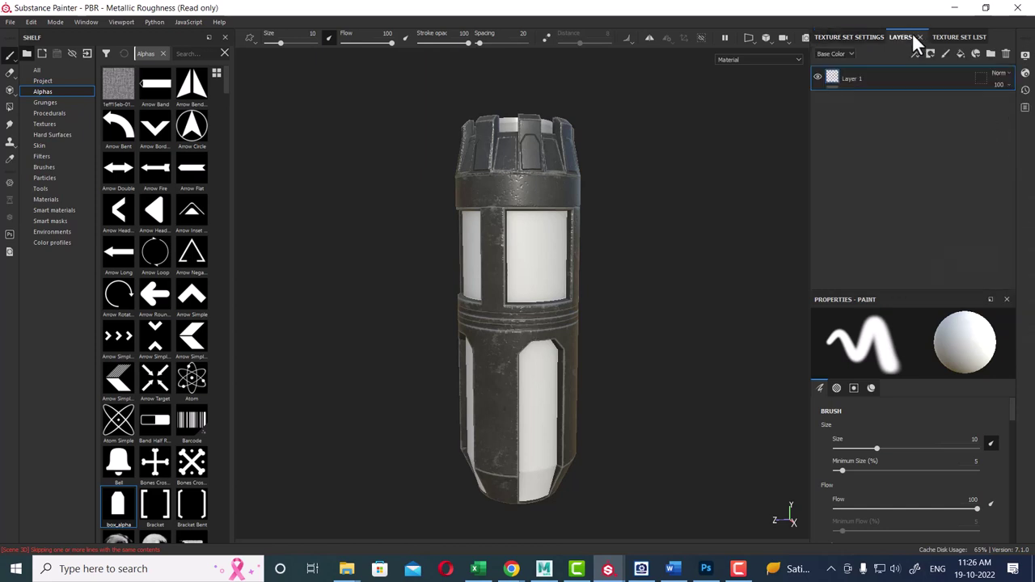
{"action": "scroll", "coordinate": [905, 477], "scroll_direction": "down", "scroll_amount": 1}
{"action": "scroll", "coordinate": [906, 476], "scroll_direction": "down", "scroll_amount": 2}
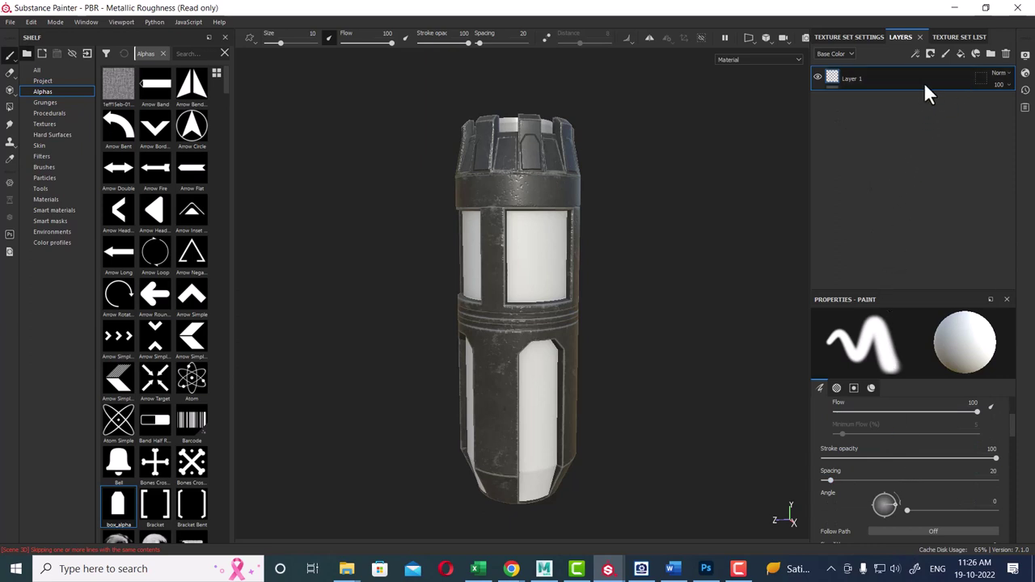
Add a fill layer and delete the empty Layer 1.
{"action": "left_click", "coordinate": [962, 54]}
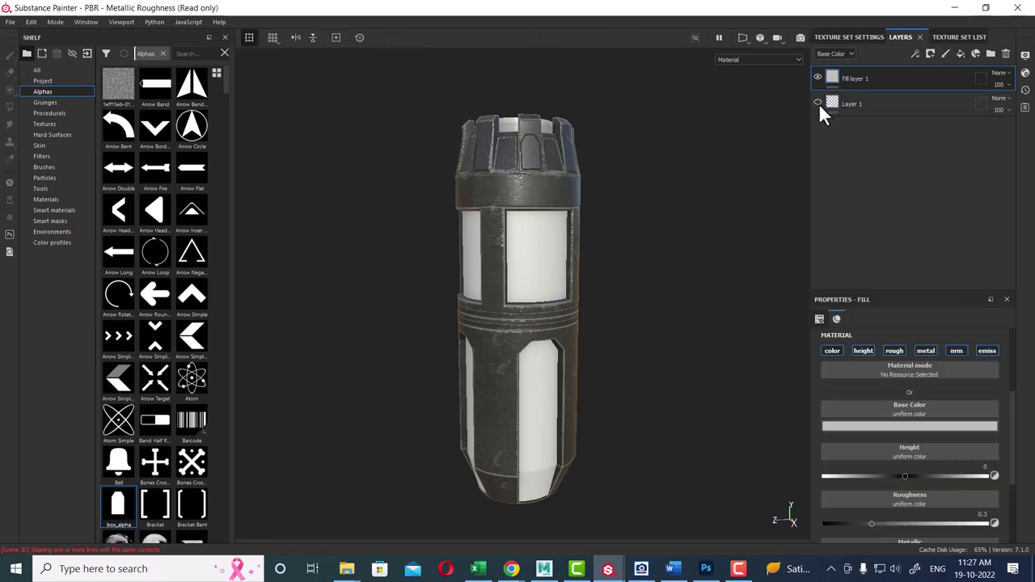
{"action": "left_click", "coordinate": [930, 103]}
{"action": "left_click", "coordinate": [1006, 53]}
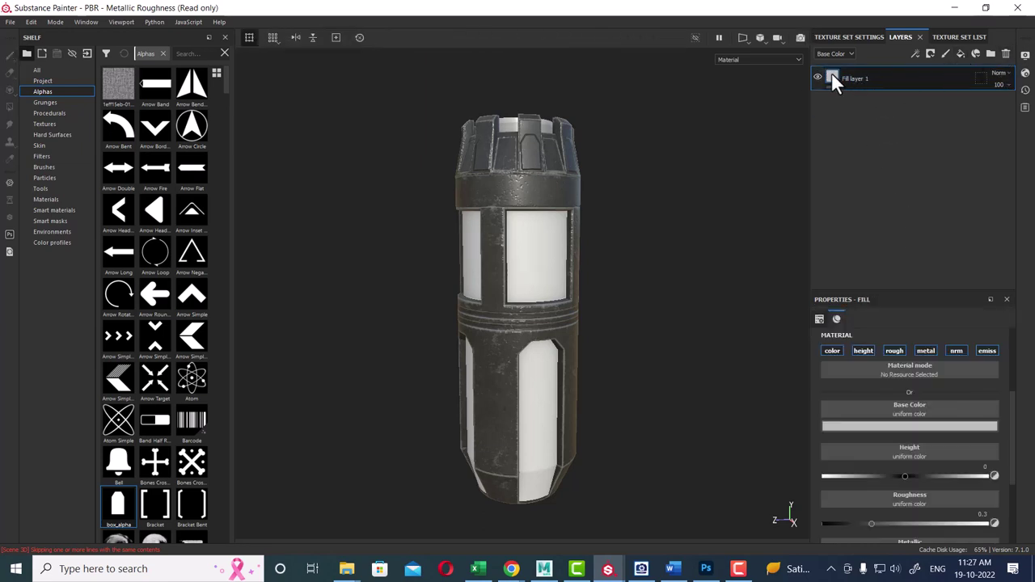
Set the fill layer's base colour to pale cyan.
{"action": "left_click", "coordinate": [936, 425]}
{"action": "left_click", "coordinate": [901, 457]}
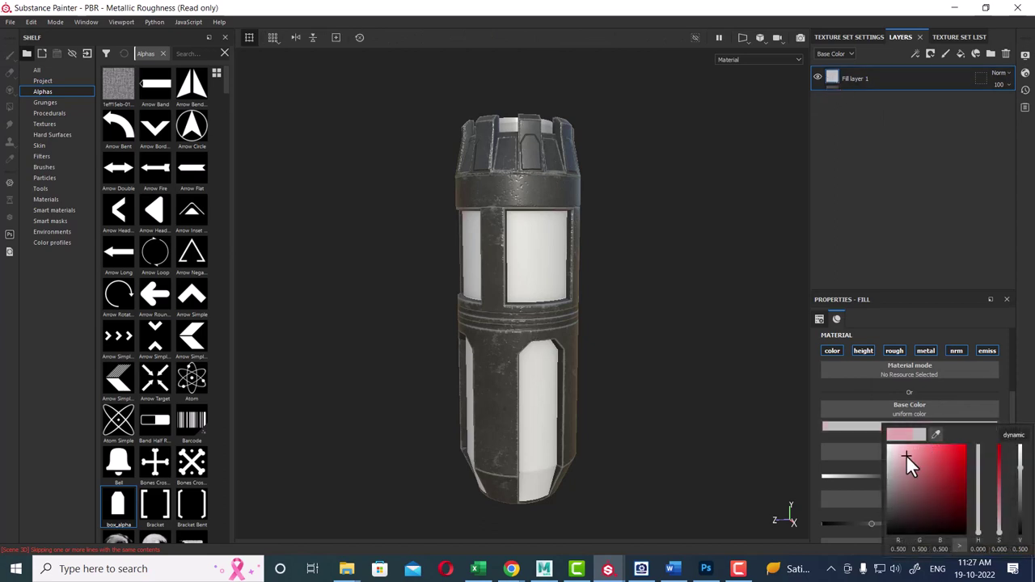
{"action": "left_click", "coordinate": [979, 489]}
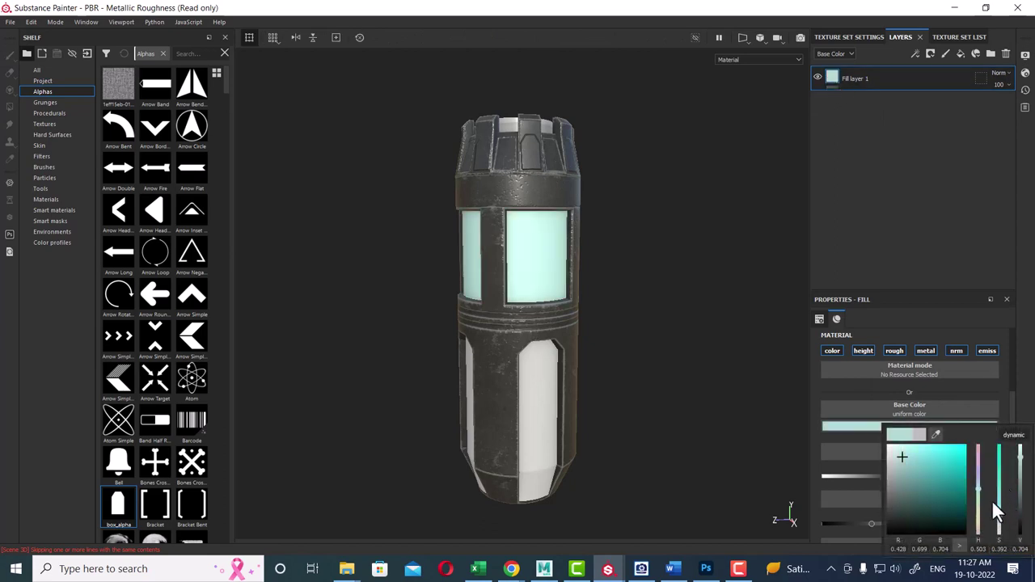
Open the container concept JPG in ACDSee and pan to its blue panel.
{"action": "left_click", "coordinate": [642, 571]}
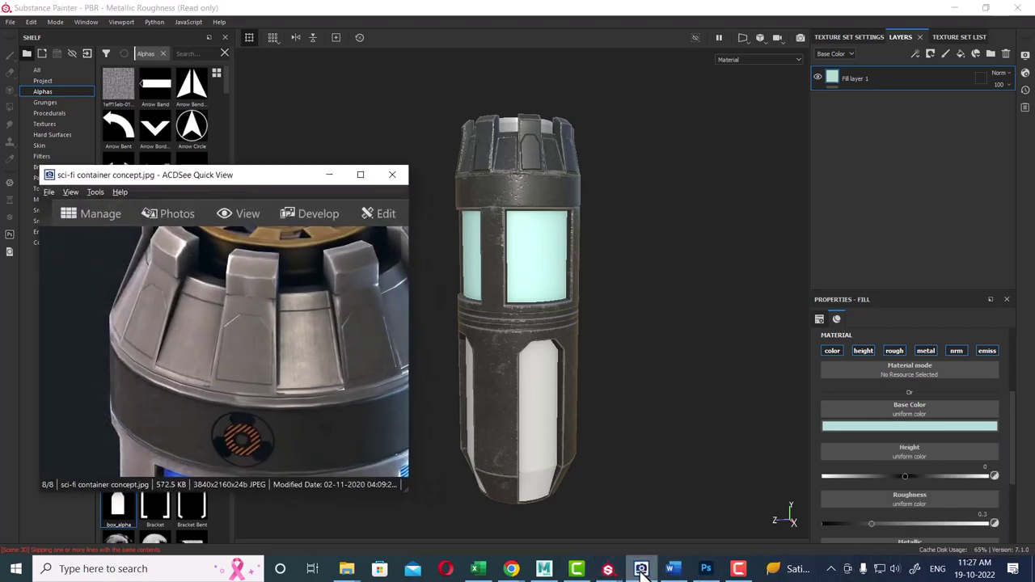
{"action": "scroll", "coordinate": [264, 272], "scroll_direction": "down", "scroll_amount": 1}
{"action": "scroll", "coordinate": [263, 272], "scroll_direction": "down", "scroll_amount": 1}
{"action": "scroll", "coordinate": [282, 291], "scroll_direction": "down", "scroll_amount": 1}
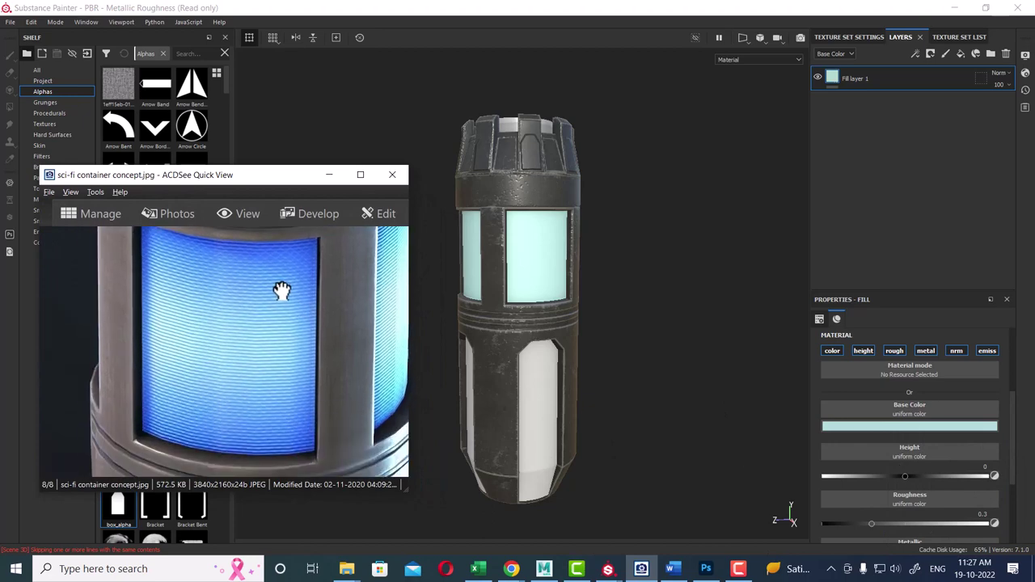
Eyedrop that blue into Fill layer 1's base colour and minimize the viewer.
{"action": "left_click", "coordinate": [934, 426]}
{"action": "left_click", "coordinate": [485, 394]}
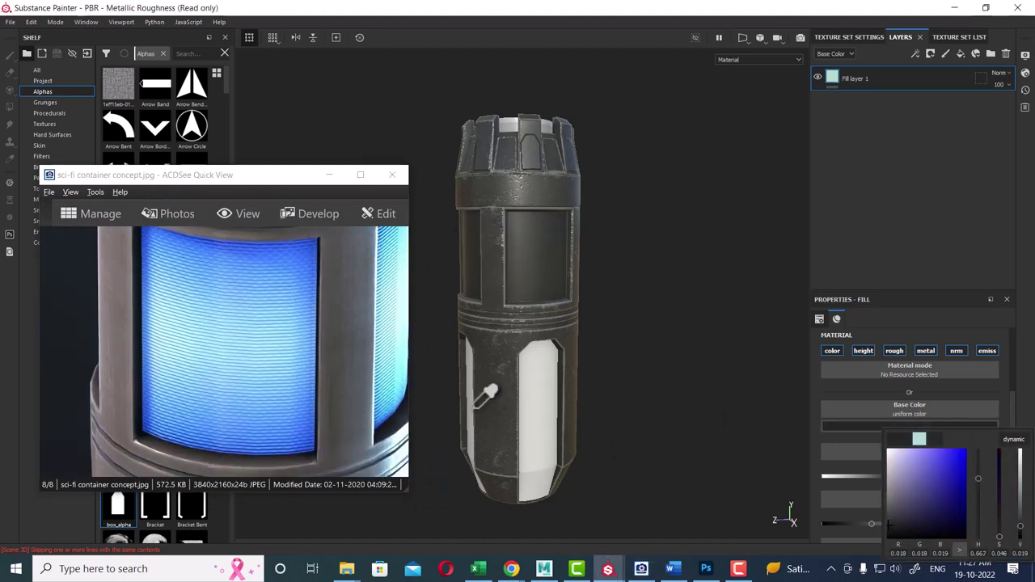
{"action": "left_click", "coordinate": [295, 267]}
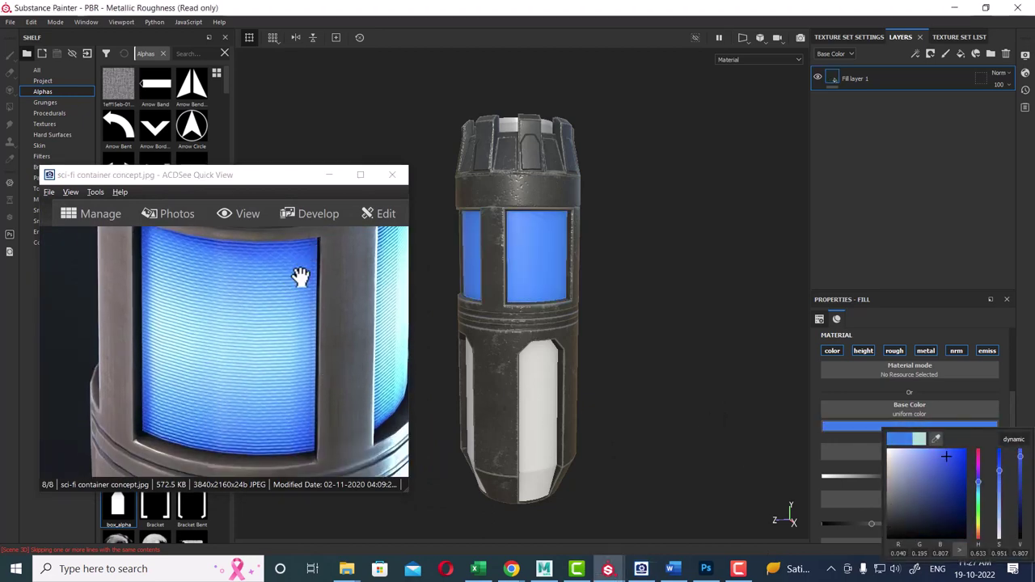
{"action": "left_click", "coordinate": [329, 174]}
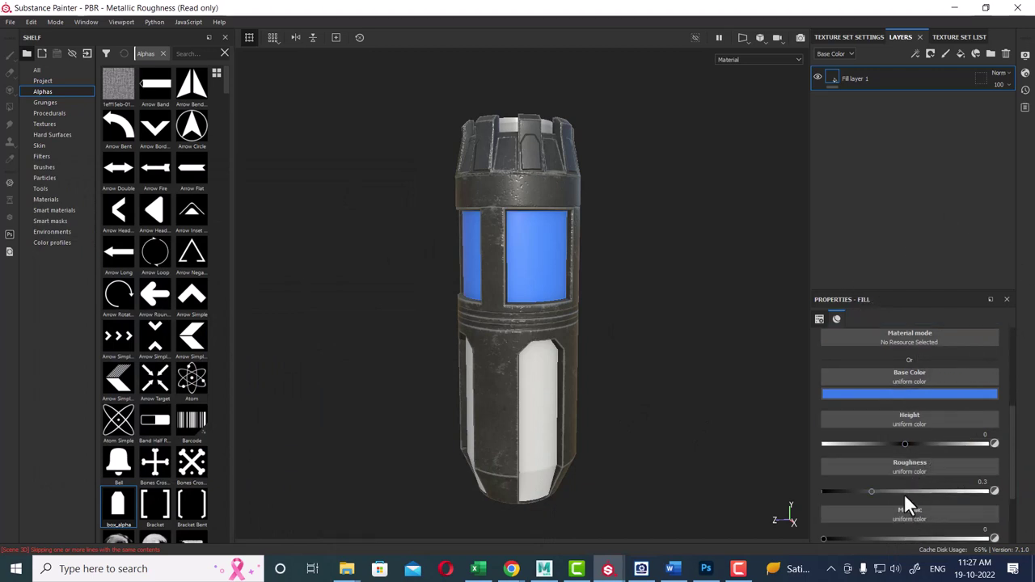
Set Fill layer 1's Emissive colour to a light grey of about 0.407.
{"action": "scroll", "coordinate": [903, 493], "scroll_direction": "down", "scroll_amount": 3}
{"action": "scroll", "coordinate": [898, 478], "scroll_direction": "down", "scroll_amount": 1}
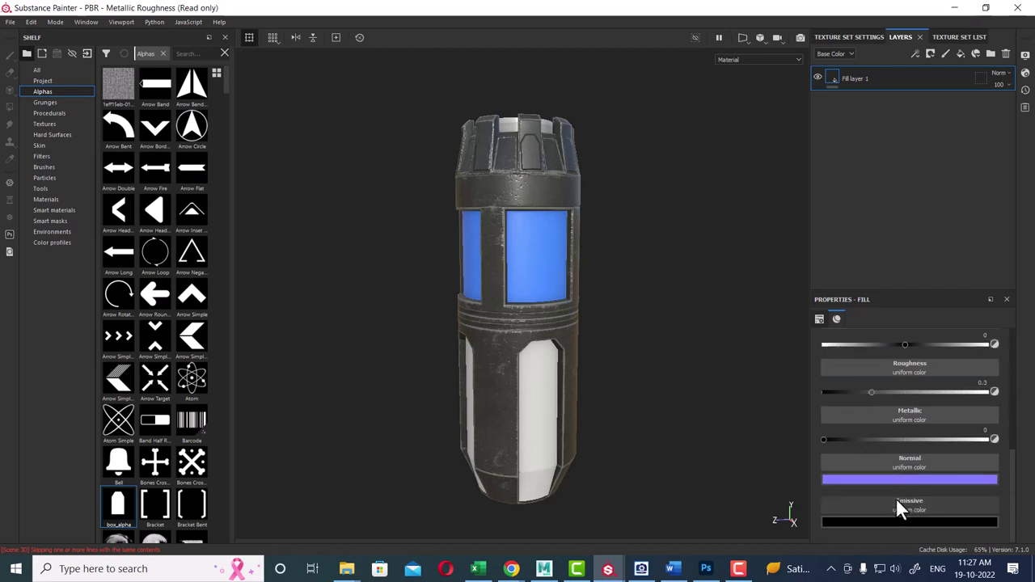
{"action": "left_click", "coordinate": [906, 522]}
{"action": "mouse_move", "coordinate": [888, 427]}
{"action": "left_mouse_down"}
{"action": "mouse_move", "coordinate": [892, 489]}
{"action": "mouse_move", "coordinate": [882, 446]}
{"action": "mouse_move", "coordinate": [883, 460]}
{"action": "left_mouse_up"}
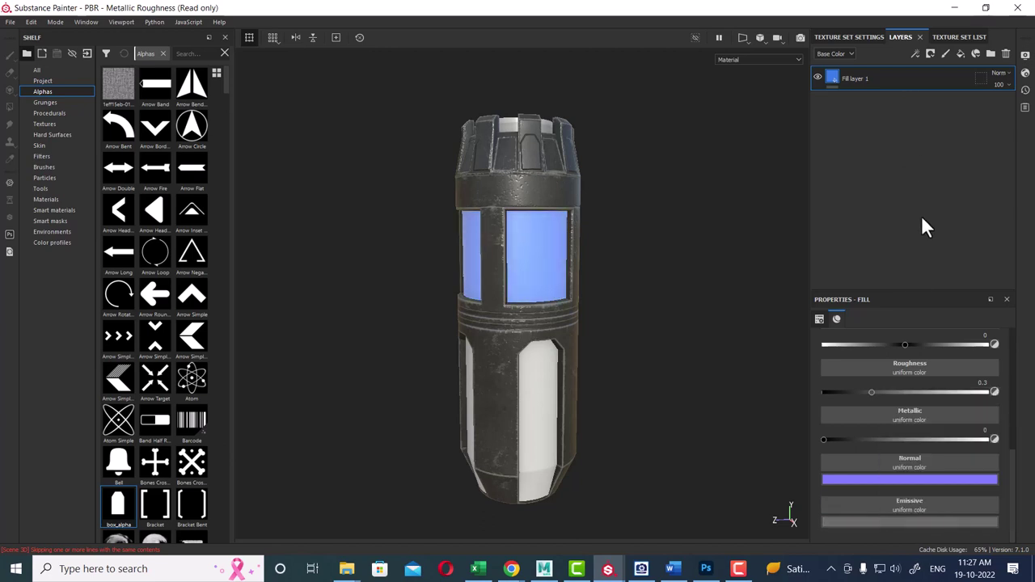
{"action": "left_click", "coordinate": [896, 524]}
{"action": "mouse_move", "coordinate": [906, 450]}
{"action": "left_mouse_down"}
{"action": "mouse_move", "coordinate": [887, 498]}
{"action": "mouse_move", "coordinate": [880, 441]}
{"action": "left_mouse_up"}
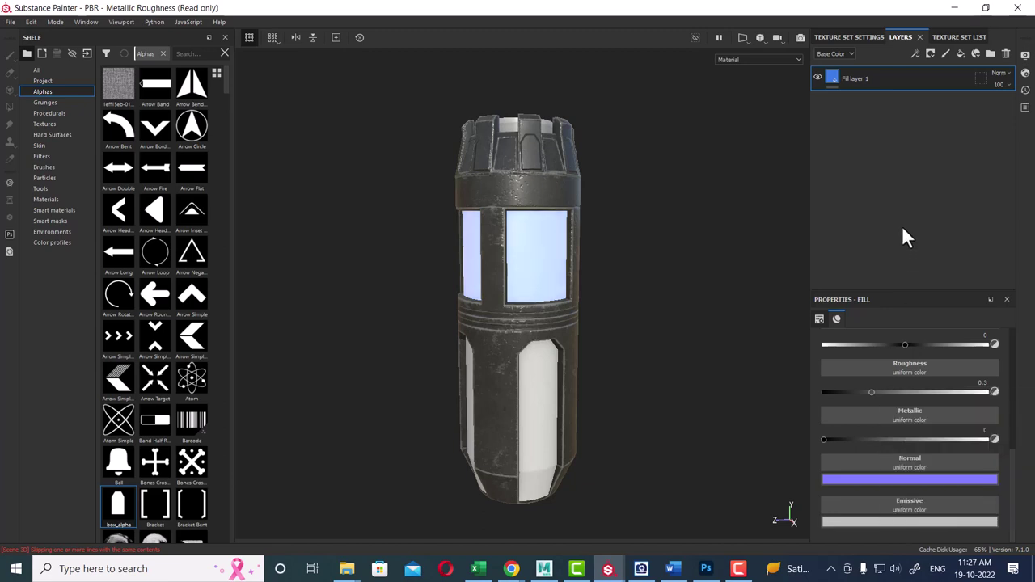
{"action": "mouse_move", "coordinate": [608, 569]}
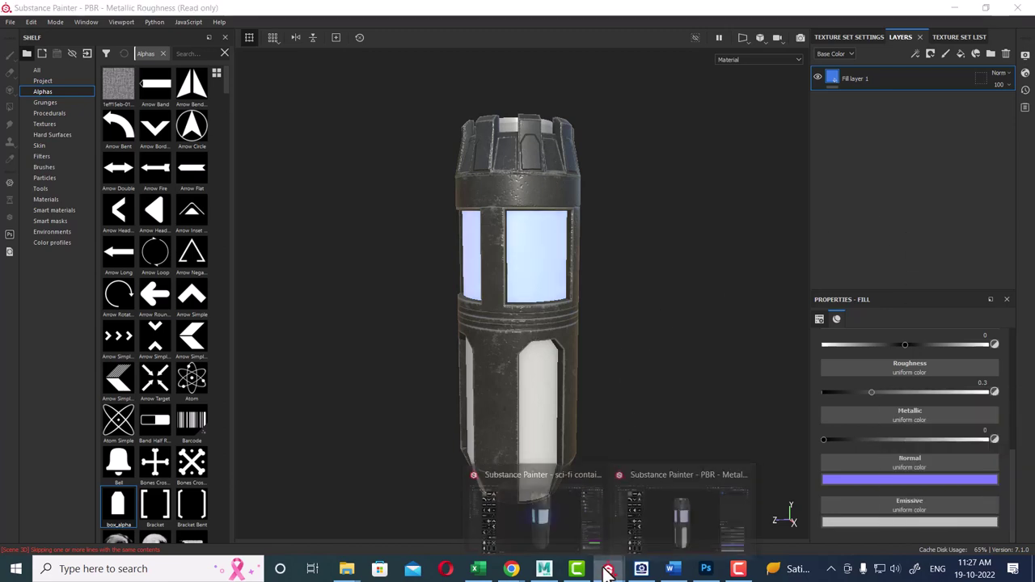
Return to the sci-fi container concept1 project, hiding the grid and toggling Fill layer 2's glow.
{"action": "left_click", "coordinate": [553, 523]}
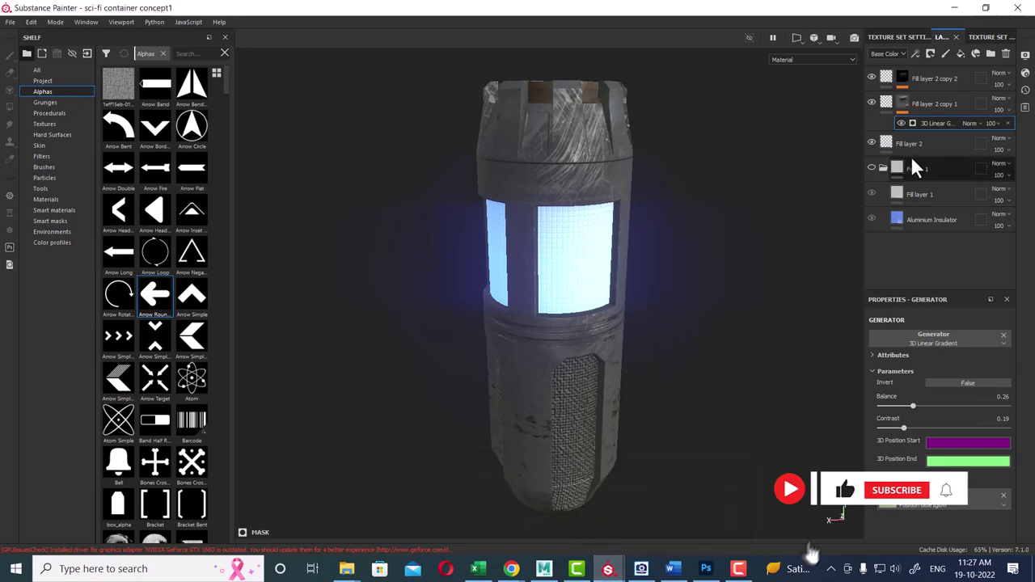
{"action": "left_click", "coordinate": [871, 103]}
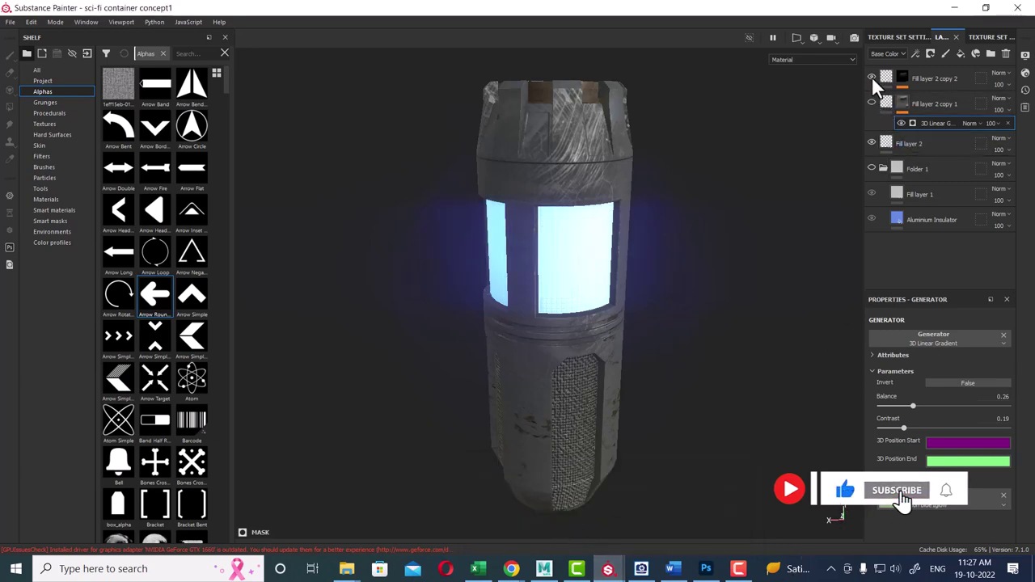
{"action": "left_click", "coordinate": [925, 142]}
{"action": "left_click", "coordinate": [870, 141]}
{"action": "left_click", "coordinate": [872, 140]}
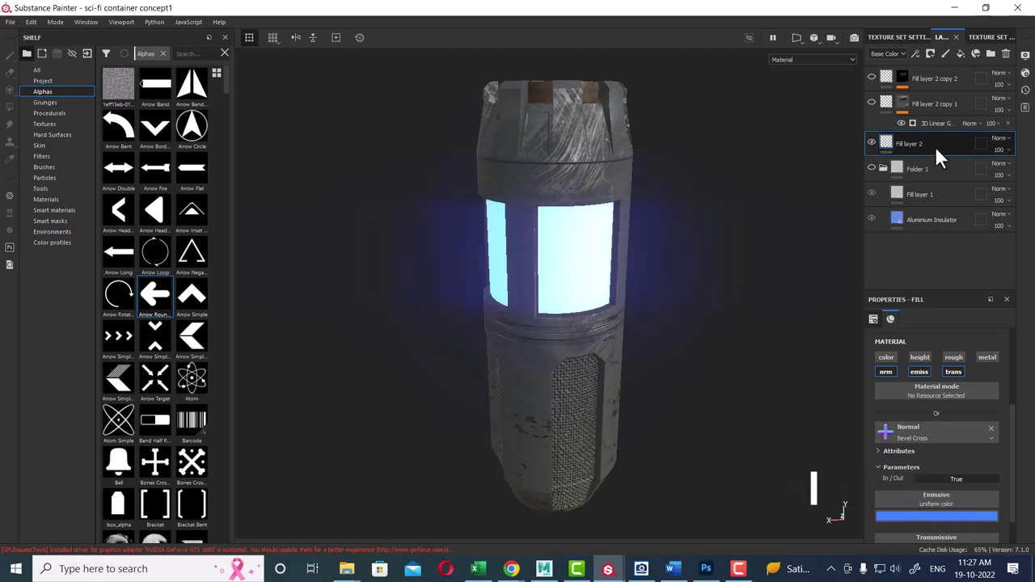
{"action": "left_click", "coordinate": [939, 108]}
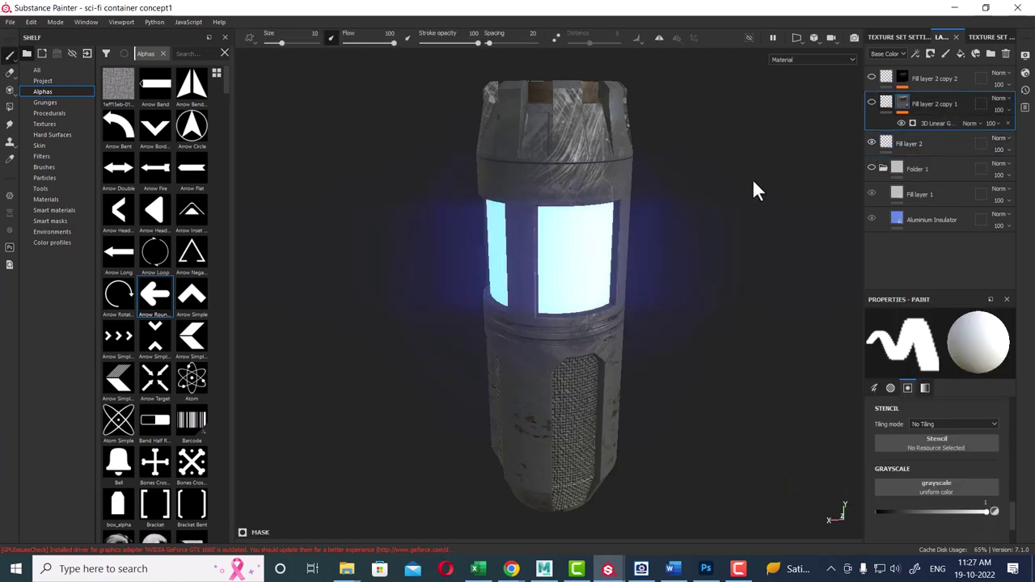
{"action": "left_click_drag", "start_coordinate": [666, 272], "coordinate": [735, 312], "text": "alt"}
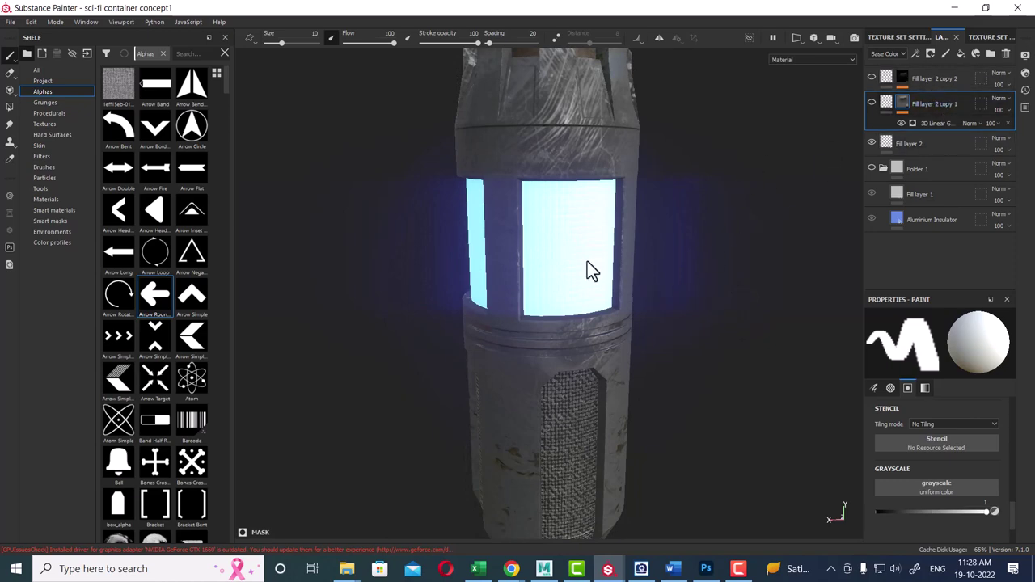
Toggle the grid pattern layer on and off to compare the window panels.
{"action": "left_click", "coordinate": [872, 103]}
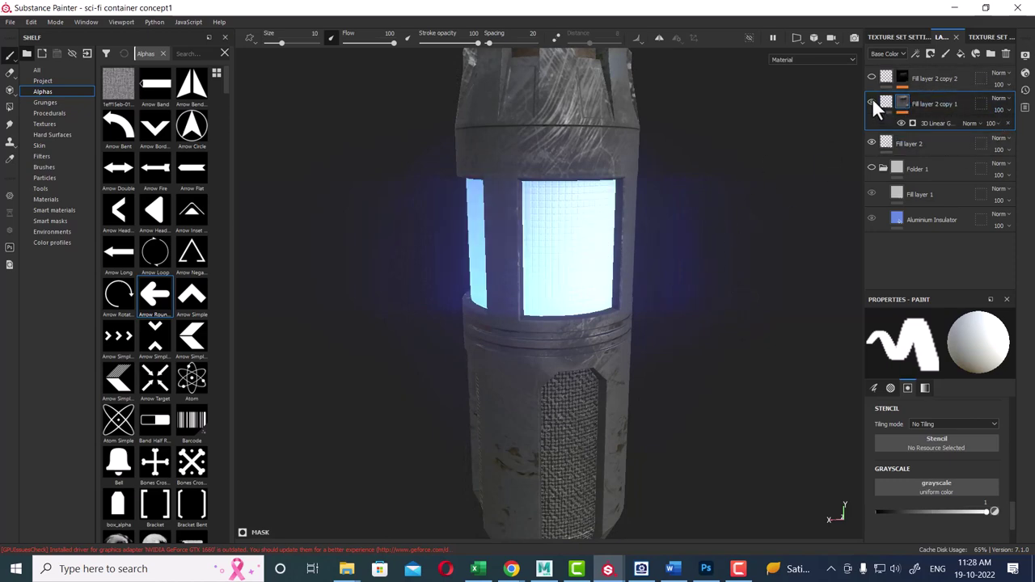
{"action": "left_click", "coordinate": [872, 103]}
{"action": "left_click", "coordinate": [872, 103]}
{"action": "left_click", "coordinate": [871, 102]}
Select Fill layer 2 copy 1 and view its 3D Linear Gradient mask generator settings.
{"action": "left_click", "coordinate": [930, 143]}
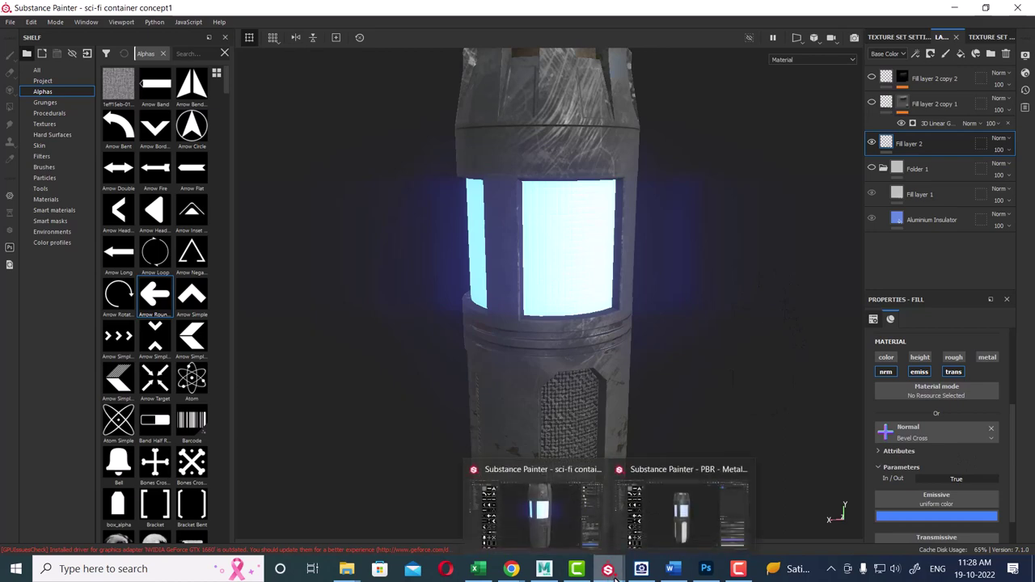
{"action": "left_click", "coordinate": [887, 108]}
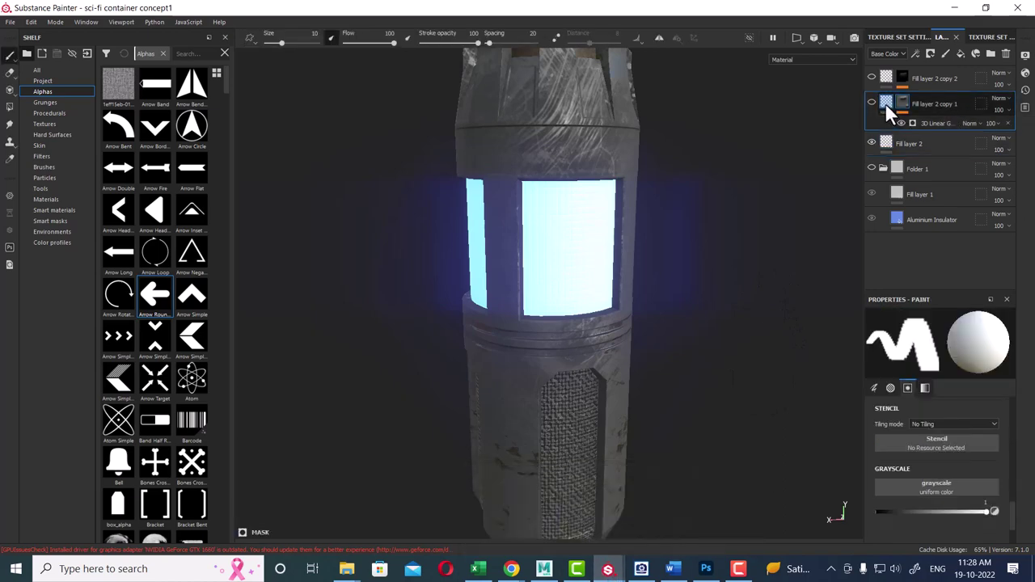
{"action": "left_click", "coordinate": [886, 103]}
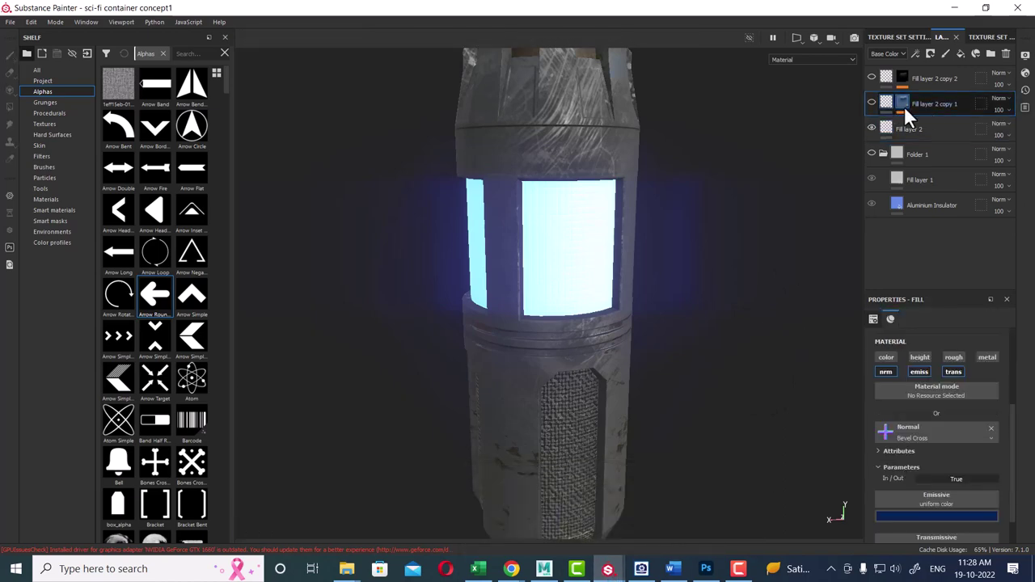
{"action": "left_click", "coordinate": [904, 106]}
{"action": "left_click", "coordinate": [927, 122]}
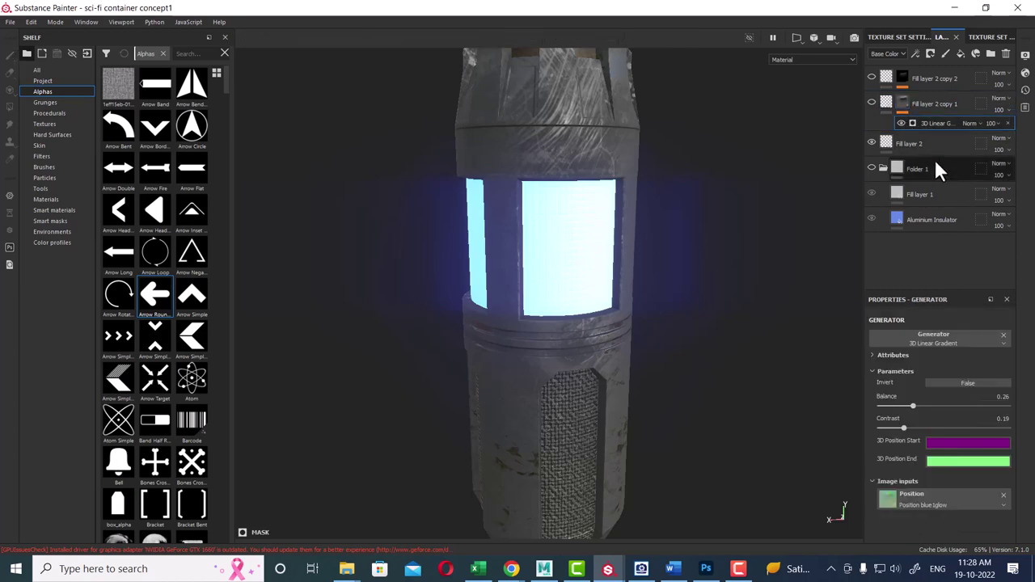
{"action": "mouse_move", "coordinate": [608, 568]}
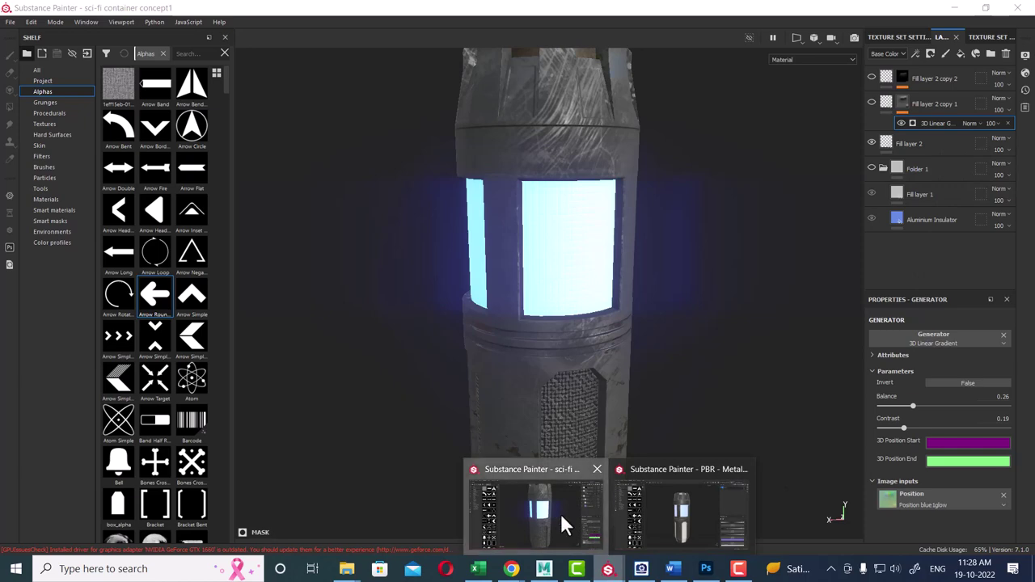
Switch to the PBR - Metallic Roughness project and bring up the fill's resource picker.
{"action": "left_click", "coordinate": [630, 525]}
{"action": "left_click", "coordinate": [932, 464]}
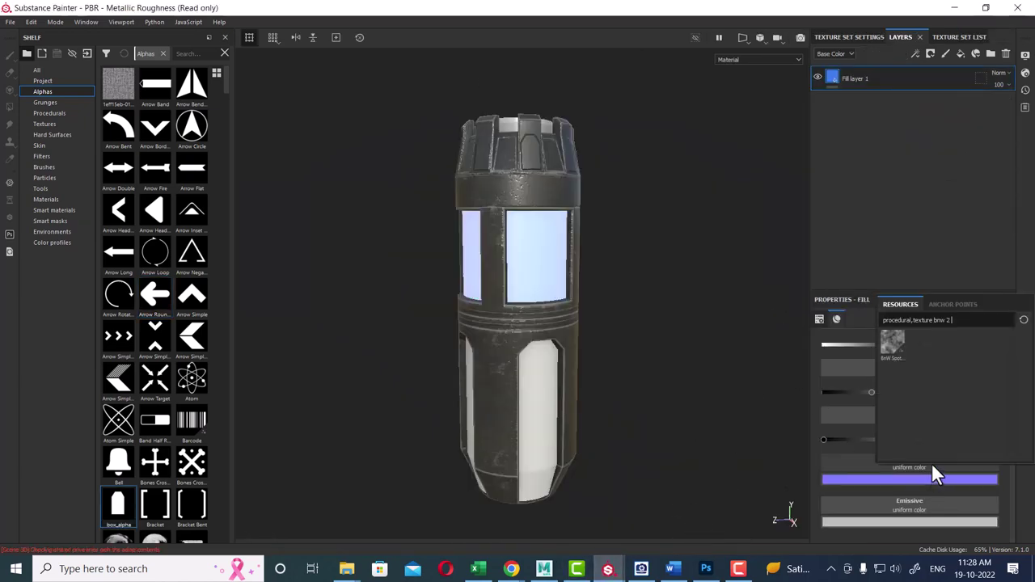
{"action": "left_click", "coordinate": [969, 317]}
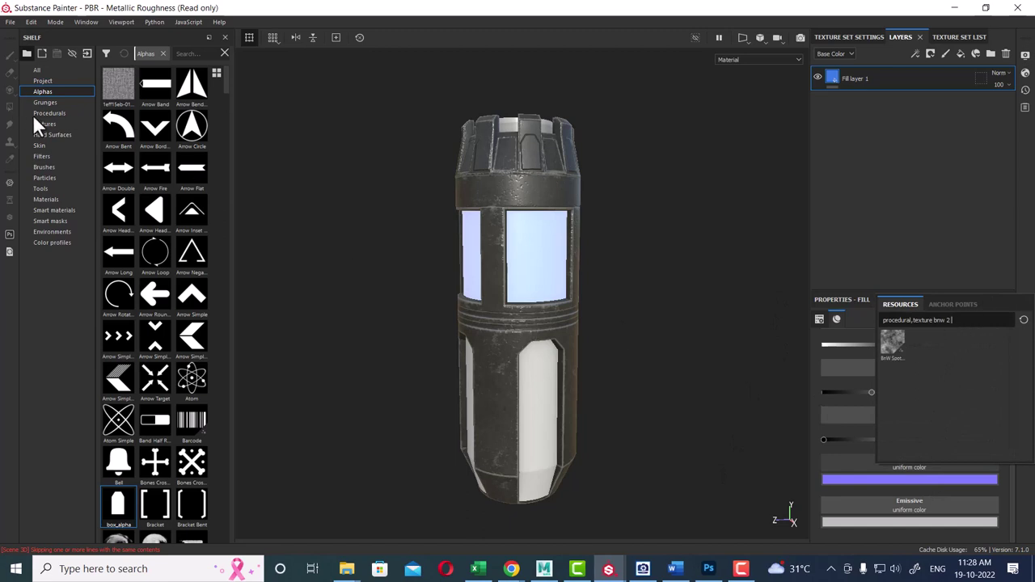
Browse the shelf categories, ending on the Hard Surfaces resources.
{"action": "left_click", "coordinate": [46, 198]}
{"action": "left_click", "coordinate": [42, 178]}
{"action": "left_click", "coordinate": [46, 210]}
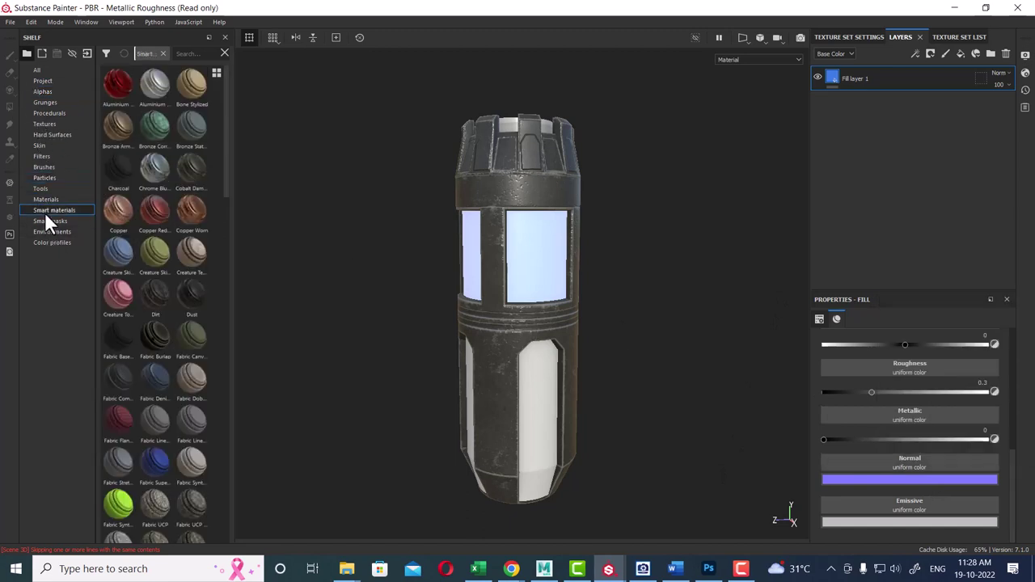
{"action": "left_click", "coordinate": [45, 200]}
{"action": "left_click", "coordinate": [45, 175]}
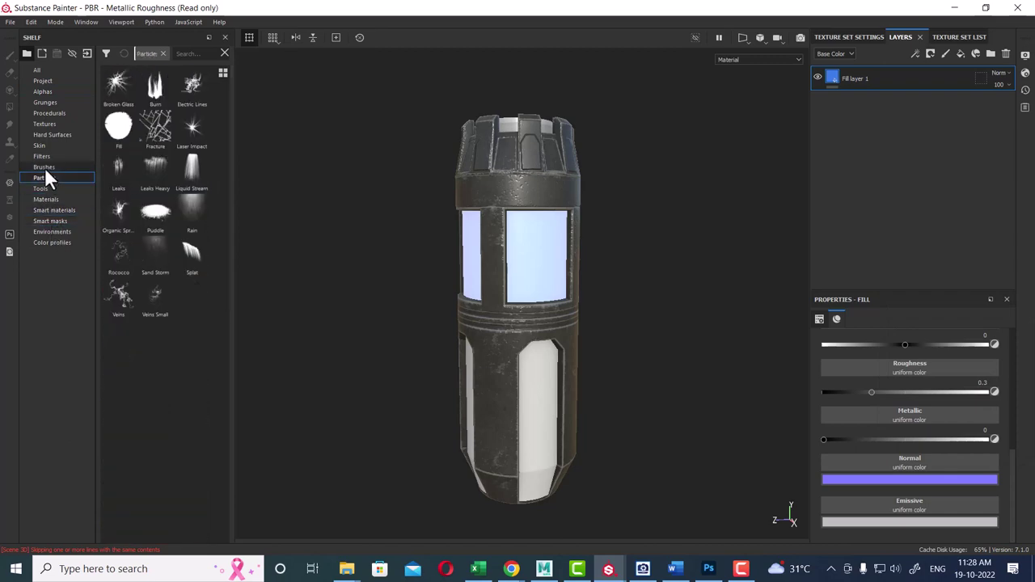
{"action": "left_click", "coordinate": [43, 166]}
{"action": "left_click", "coordinate": [41, 156]}
{"action": "left_click", "coordinate": [40, 145]}
{"action": "left_click", "coordinate": [43, 134]}
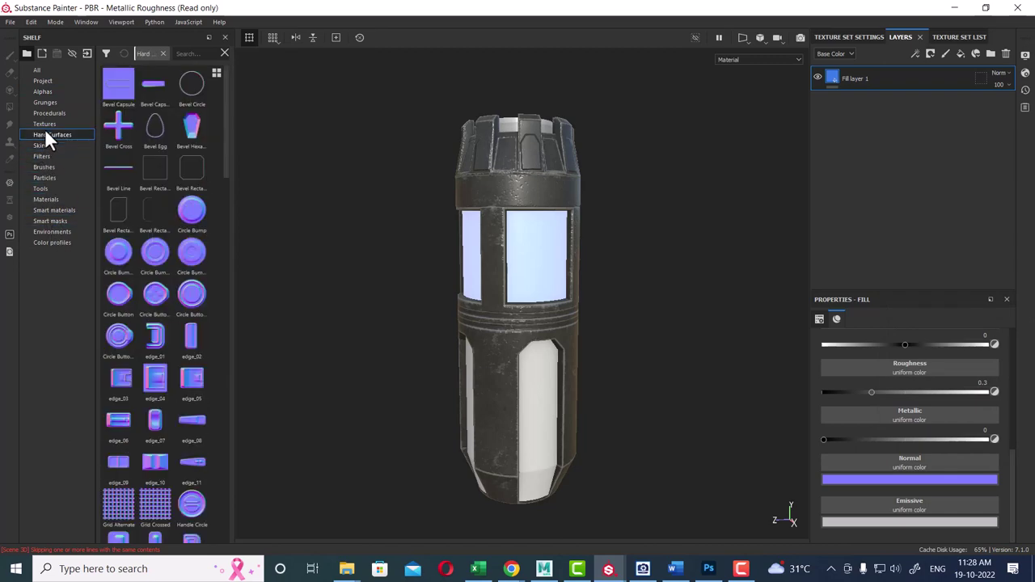
{"action": "left_click", "coordinate": [44, 124]}
{"action": "left_click", "coordinate": [46, 134]}
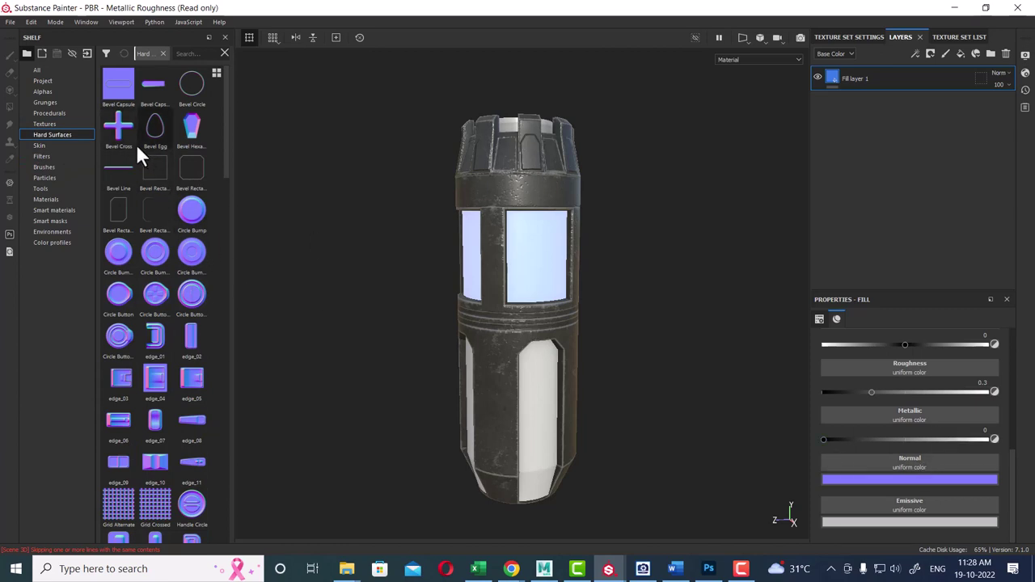
Search 'procedural' plus 'bev' and apply Bevel Cross as Fill layer 1's normal.
{"action": "left_click", "coordinate": [903, 464]}
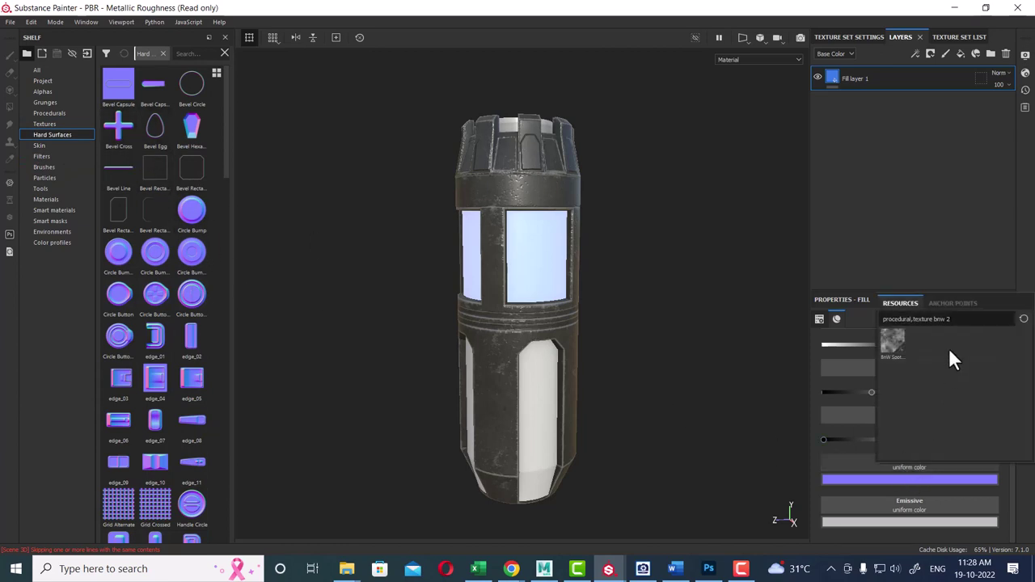
{"action": "key", "text": "BackSpace"}
{"action": "key", "text": "BackSpace"}
{"action": "key", "text": "BackSpace"}
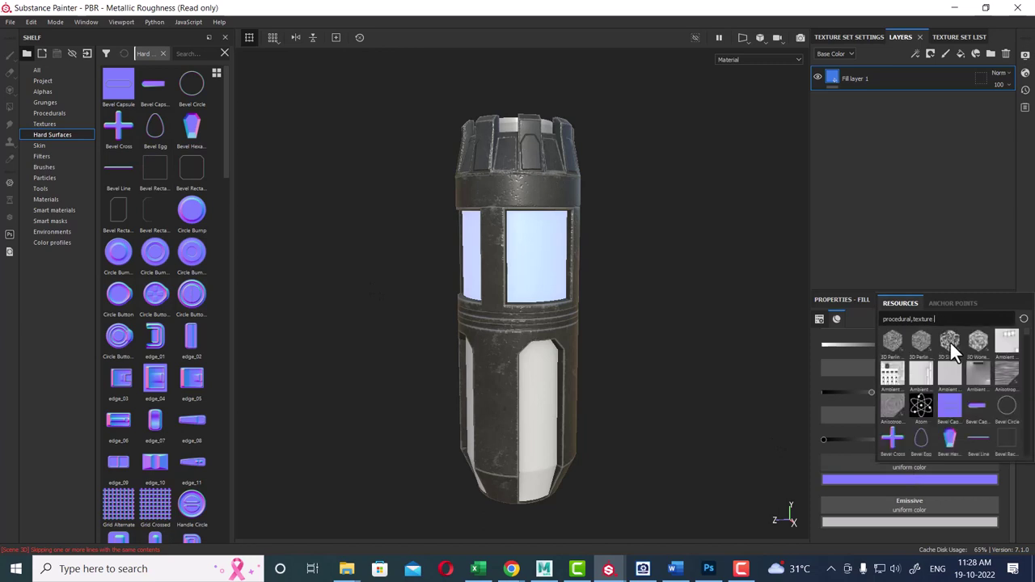
{"action": "key", "text": "BackSpace"}
{"action": "key", "text": "BackSpace"}
{"action": "key", "text": "BackSpace"}
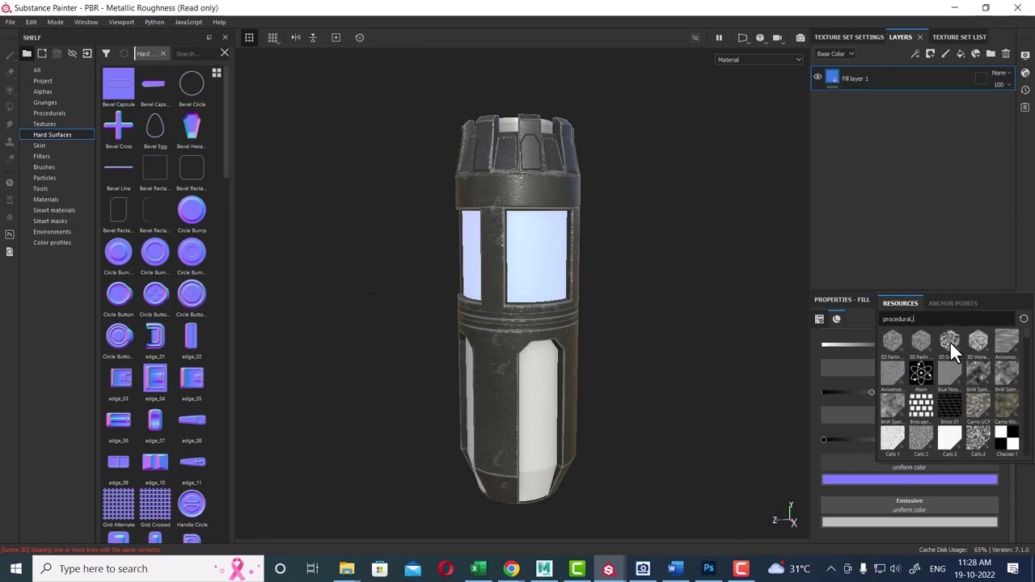
{"action": "type", "text": "be"}
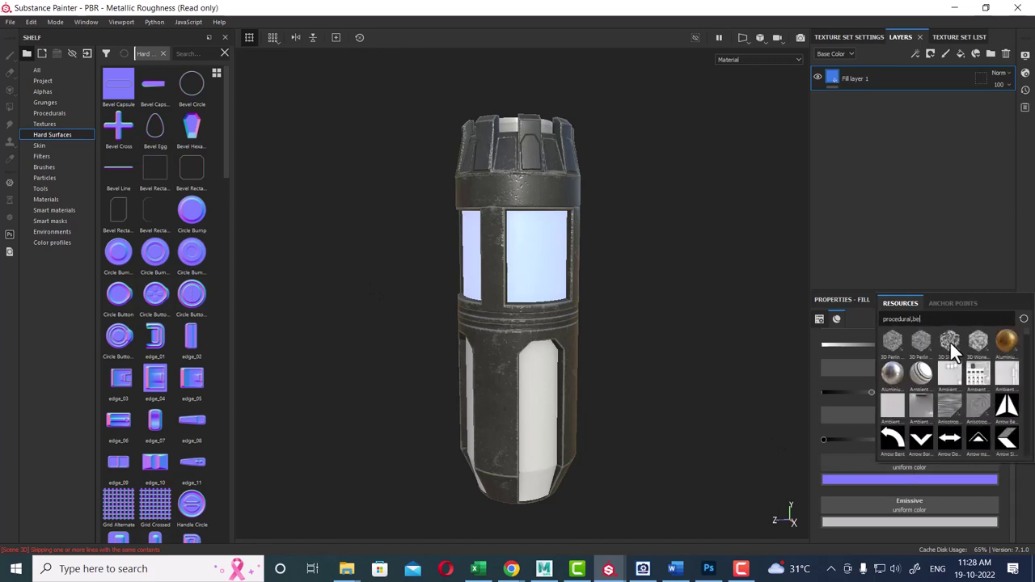
{"action": "type", "text": "ve"}
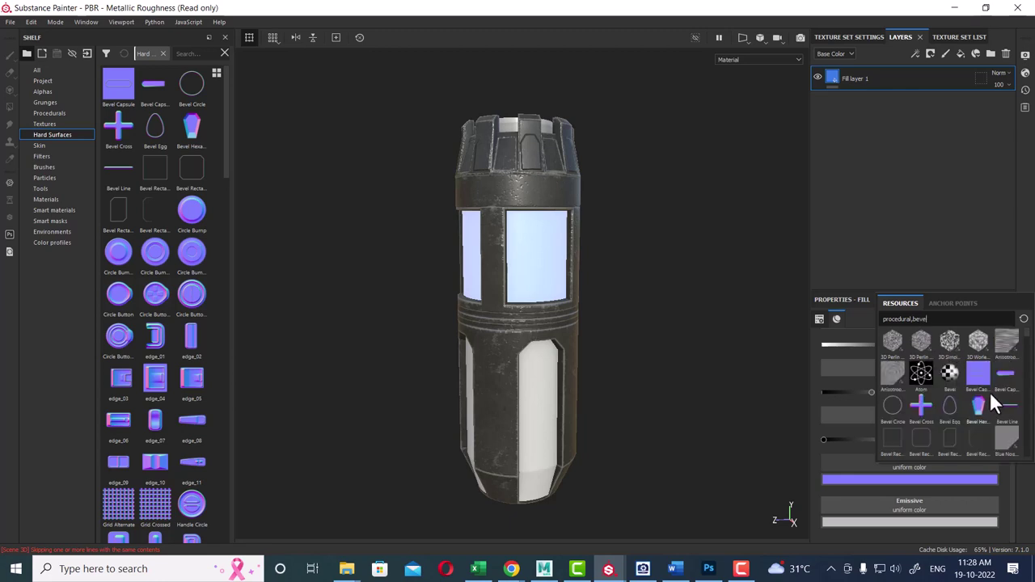
{"action": "left_click", "coordinate": [919, 402]}
{"action": "right_click_drag", "start_coordinate": [632, 291], "coordinate": [681, 381], "text": "alt"}
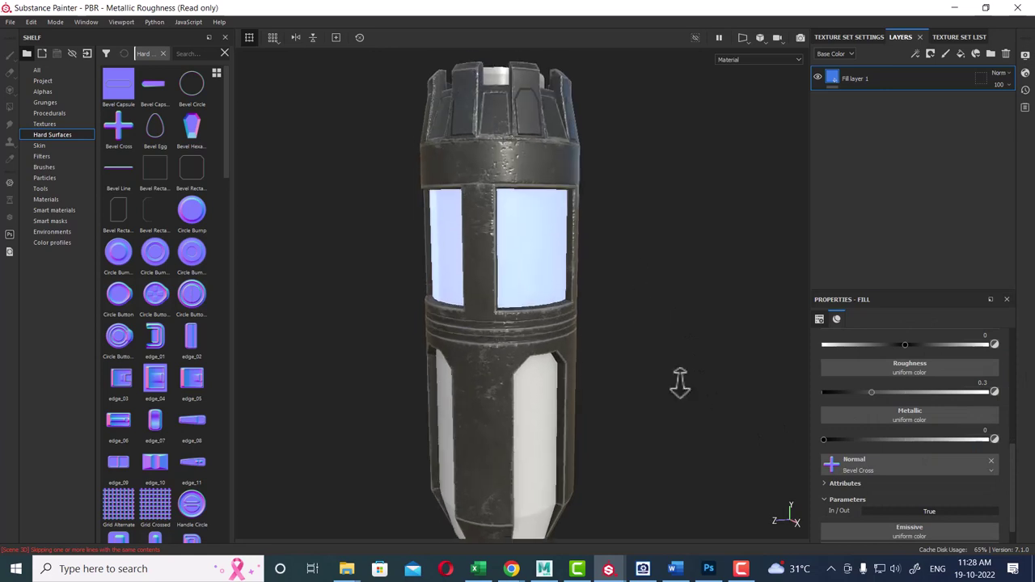
{"action": "right_click_drag", "start_coordinate": [652, 239], "coordinate": [615, 237], "text": "shift"}
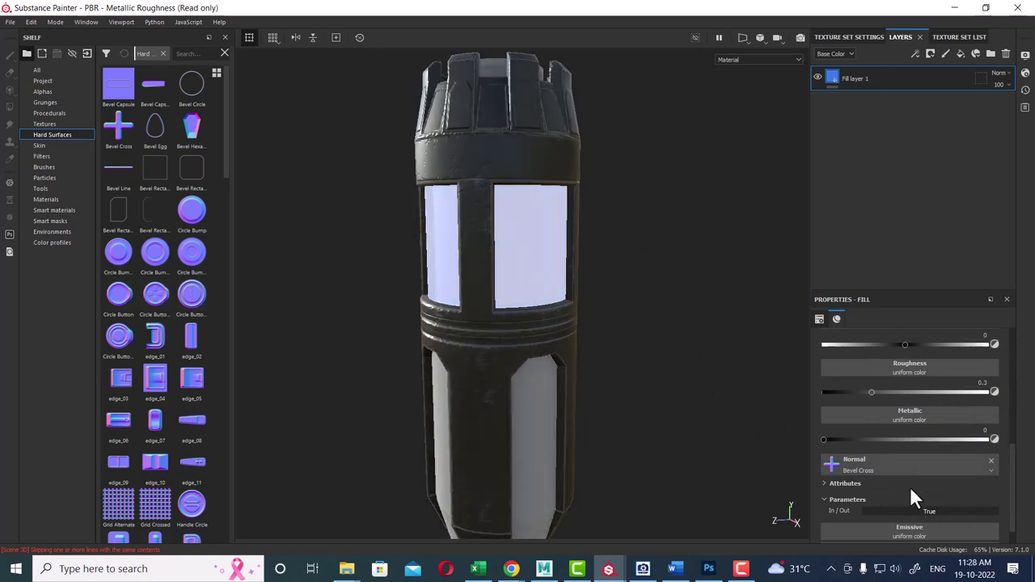
Raise Fill layer 1's UV Scale to 113.92 so the bevel pattern tiles finely.
{"action": "scroll", "coordinate": [909, 477], "scroll_direction": "up", "scroll_amount": 3}
{"action": "scroll", "coordinate": [906, 437], "scroll_direction": "up", "scroll_amount": 3}
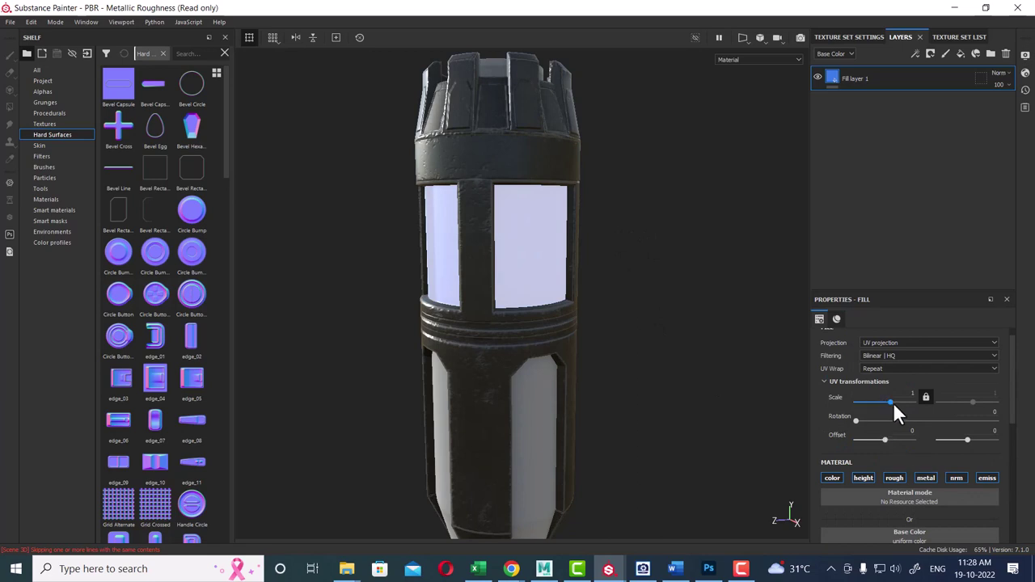
{"action": "left_click_drag", "start_coordinate": [890, 402], "coordinate": [905, 402]}
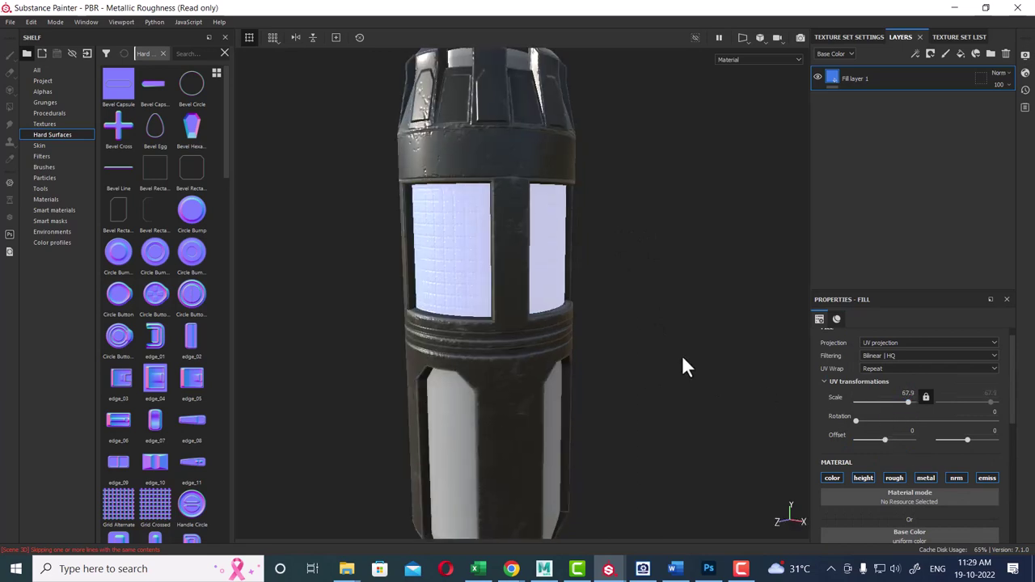
{"action": "mouse_move", "coordinate": [636, 249]}
{"action": "left_mouse_down", "text": "alt"}
{"action": "mouse_move", "coordinate": [609, 251]}
{"action": "mouse_move", "coordinate": [649, 250]}
{"action": "left_mouse_up", "text": "alt"}
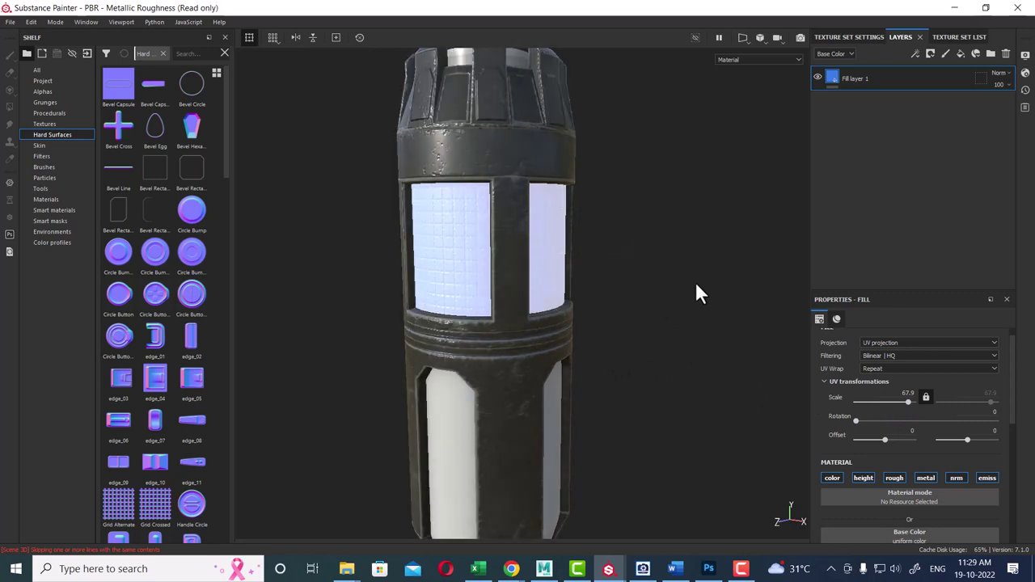
{"action": "scroll", "coordinate": [693, 279], "scroll_direction": "up", "scroll_amount": 2}
{"action": "scroll", "coordinate": [710, 247], "scroll_direction": "up", "scroll_amount": 3}
{"action": "scroll", "coordinate": [740, 358], "scroll_direction": "up", "scroll_amount": 1}
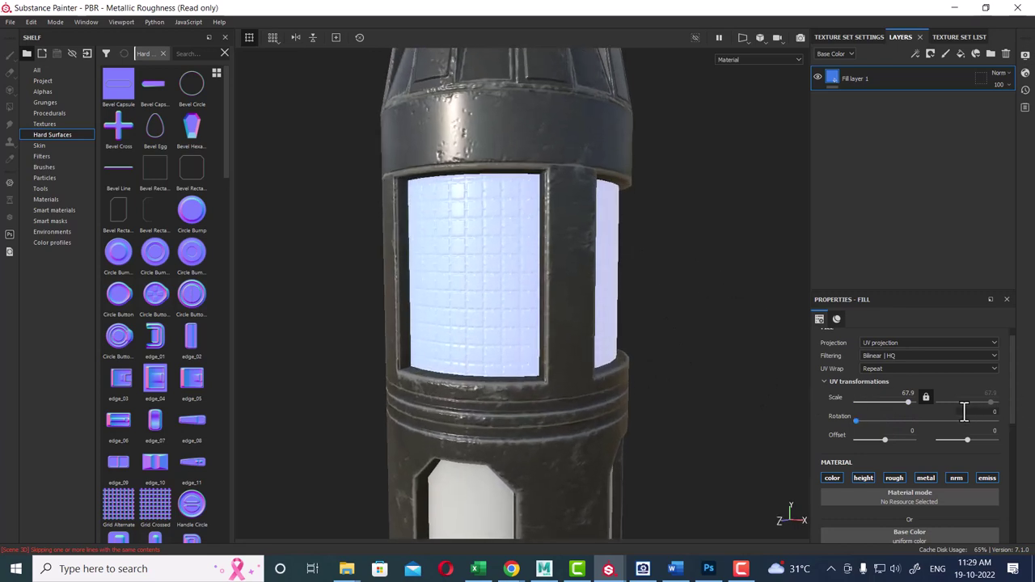
{"action": "left_click_drag", "start_coordinate": [910, 401], "coordinate": [910, 401]}
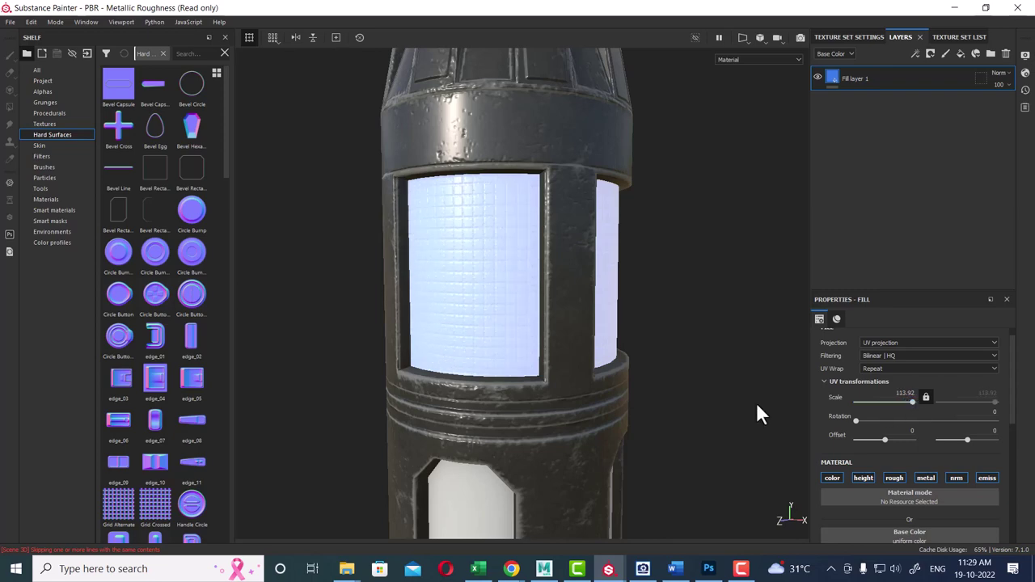
{"action": "scroll", "coordinate": [688, 409], "scroll_direction": "down", "scroll_amount": 3}
{"action": "mouse_move", "coordinate": [607, 414]}
{"action": "left_mouse_down", "text": "alt"}
{"action": "mouse_move", "coordinate": [650, 314]}
{"action": "mouse_move", "coordinate": [622, 356]}
{"action": "left_mouse_up", "text": "alt"}
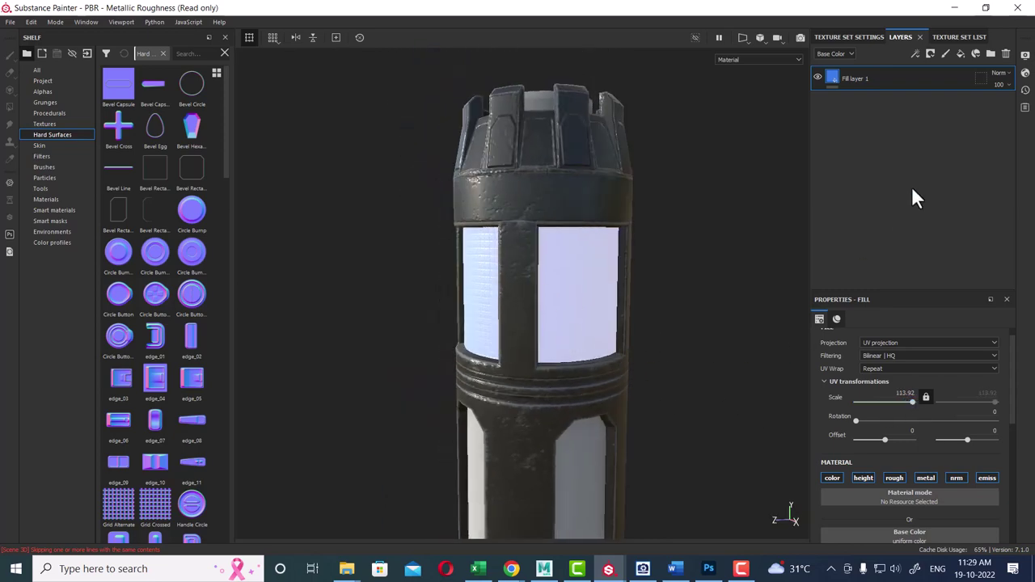
Add Fill layer 2 and give it a black mask.
{"action": "left_click", "coordinate": [960, 53]}
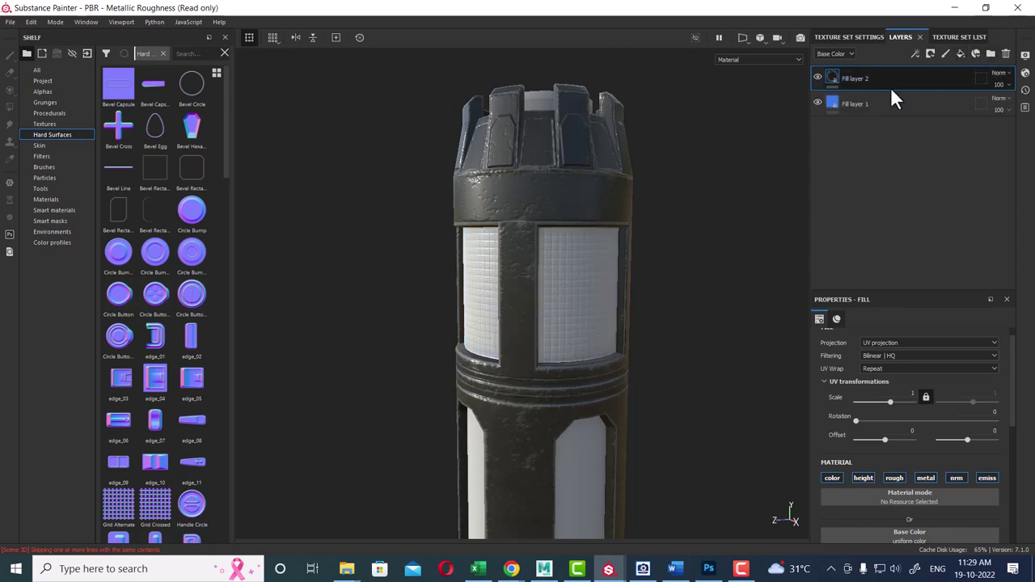
{"action": "right_click", "coordinate": [870, 76]}
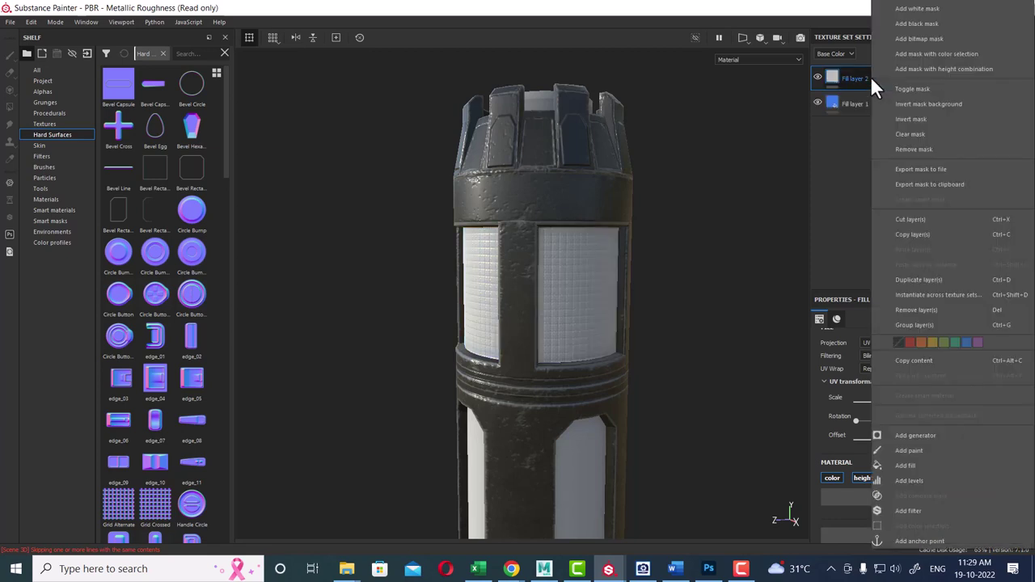
{"action": "left_click", "coordinate": [937, 25]}
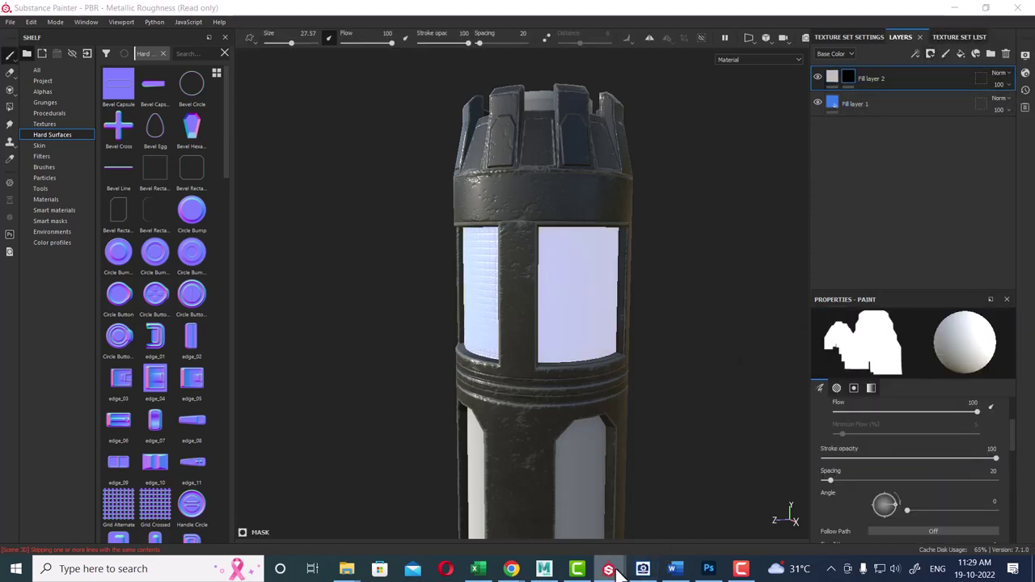
Glance at the sci-fi container concept1 project, then return to the PBR project.
{"action": "left_click", "coordinate": [572, 516]}
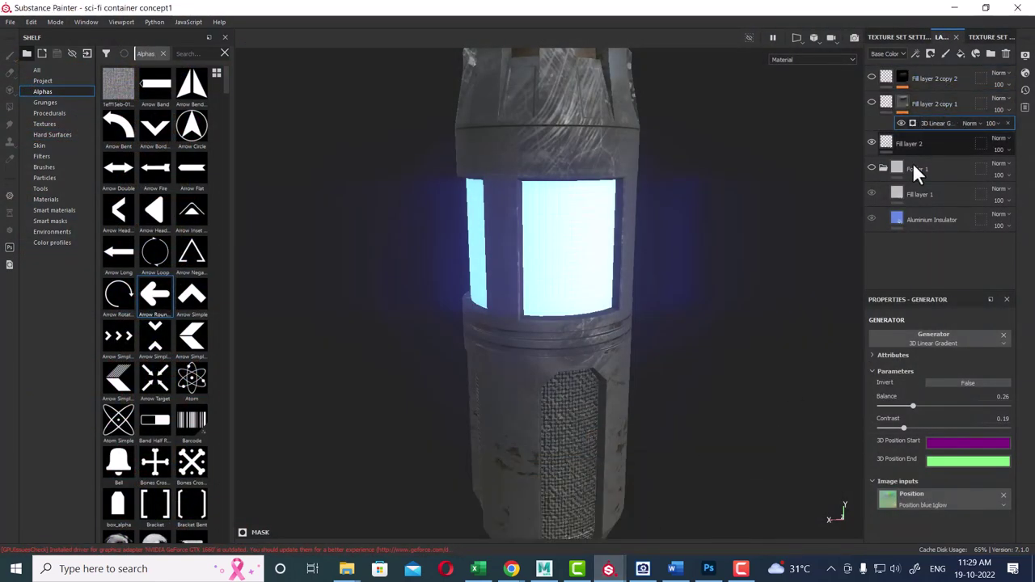
{"action": "mouse_move", "coordinate": [609, 569]}
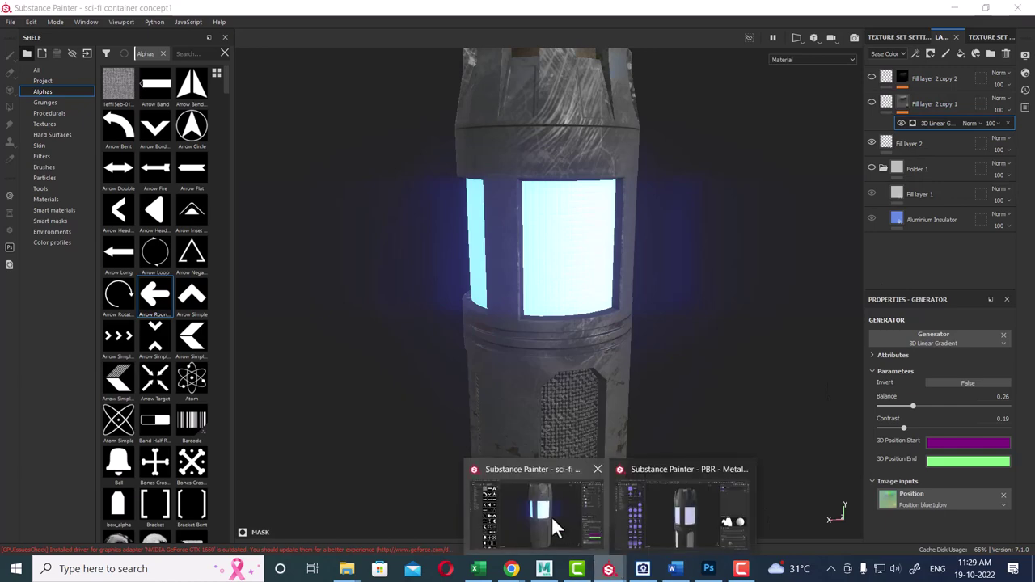
{"action": "left_click", "coordinate": [552, 524]}
{"action": "left_click", "coordinate": [663, 517]}
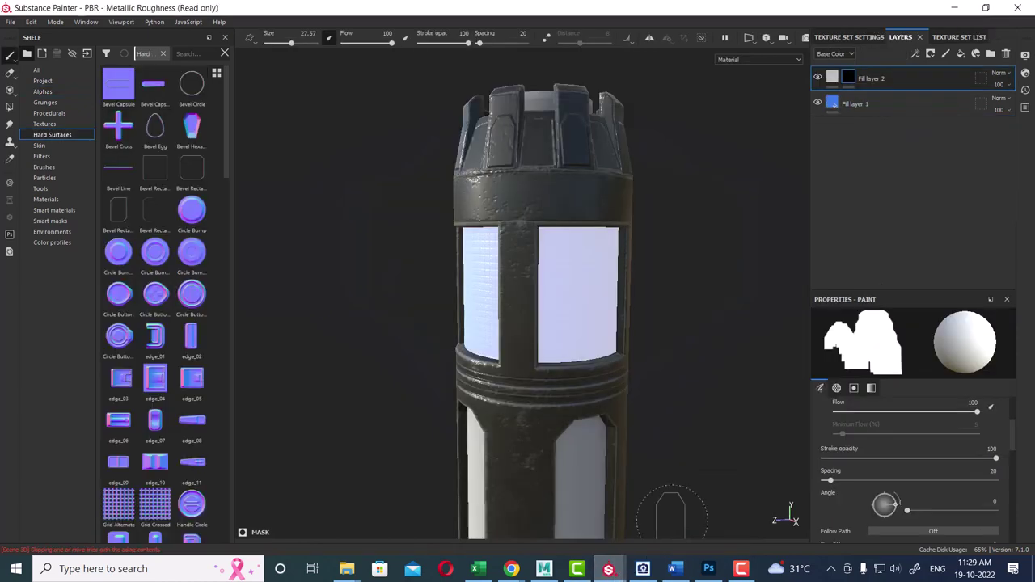
Find the 3D Linear Gradient generator by searching 'am', add it to the mask, and set Balance to 0.19.
{"action": "right_click", "coordinate": [849, 77]}
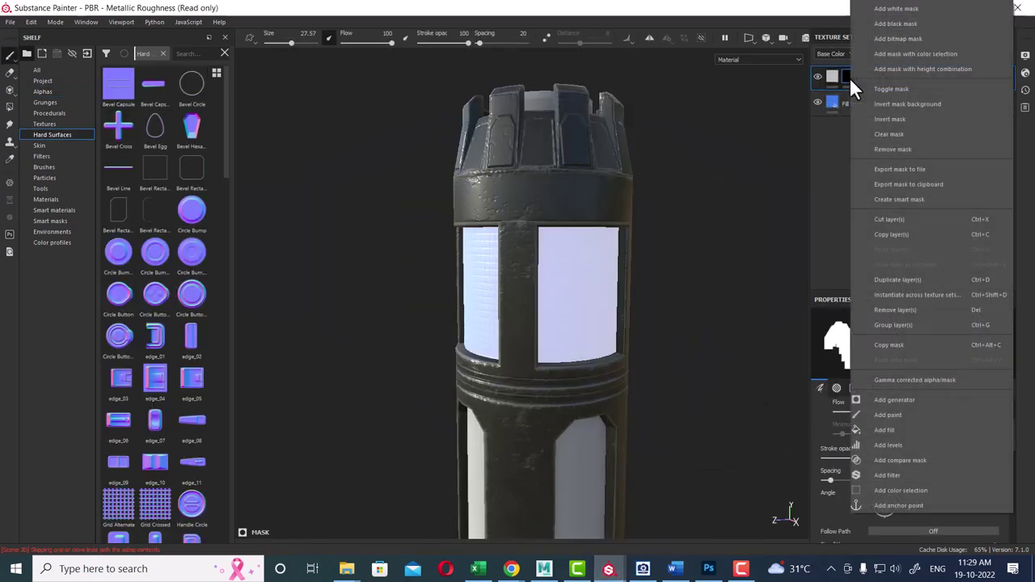
{"action": "left_click", "coordinate": [904, 402]}
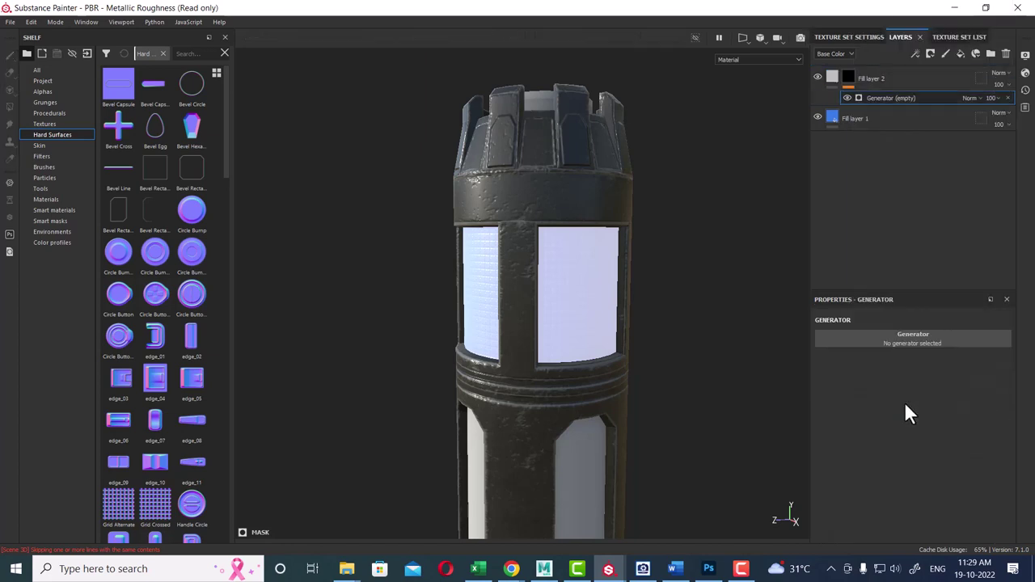
{"action": "left_click", "coordinate": [907, 347]}
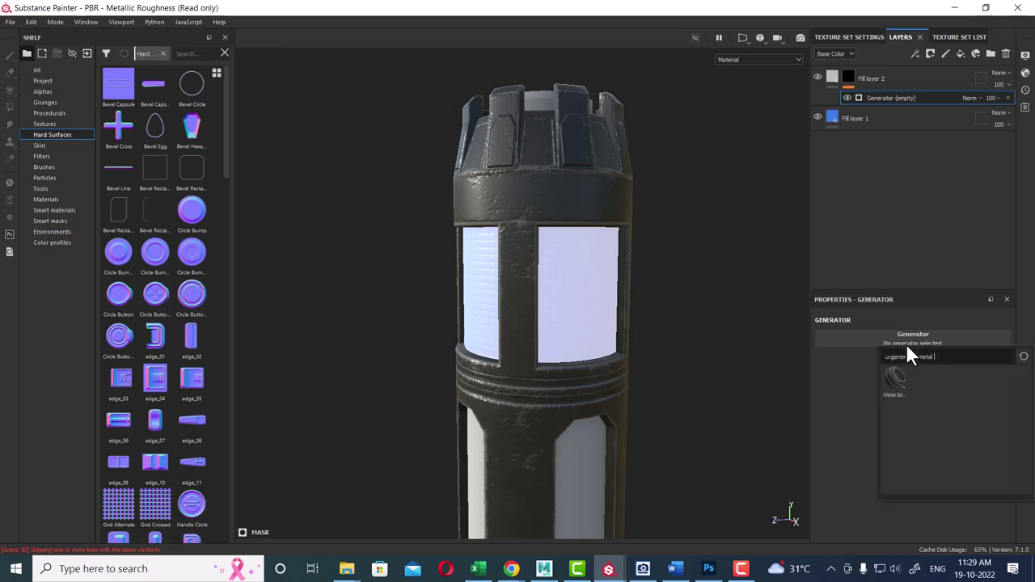
{"action": "key", "text": "BackSpace"}
{"action": "key", "text": "BackSpace"}
{"action": "key", "text": "BackSpace"}
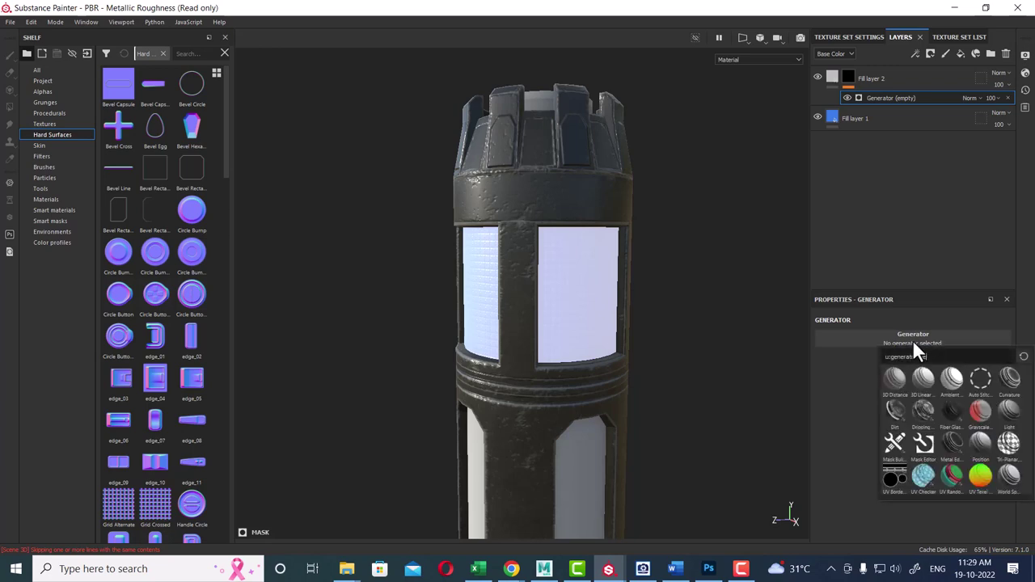
{"action": "type", "text": "am"}
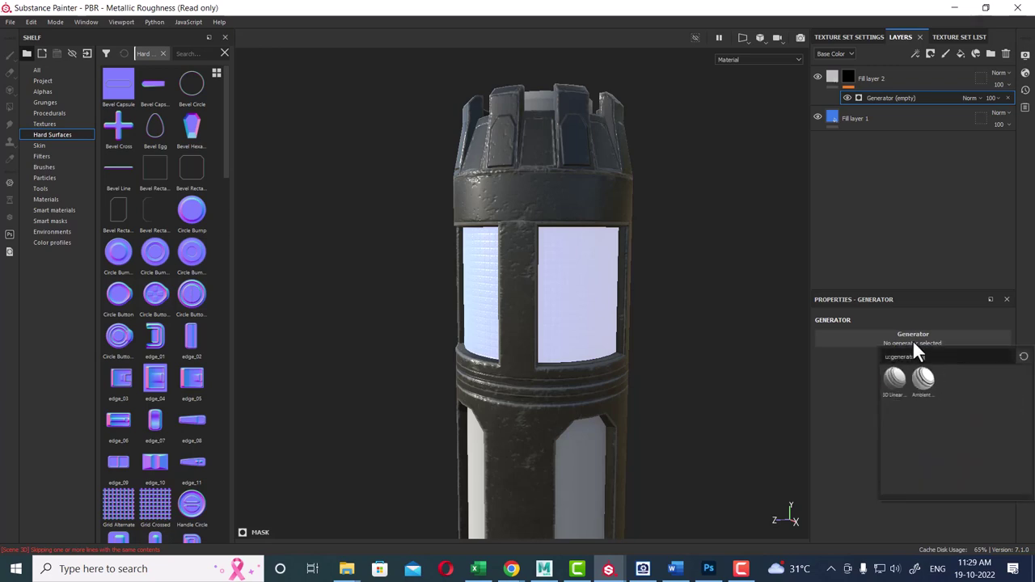
{"action": "left_click", "coordinate": [894, 380]}
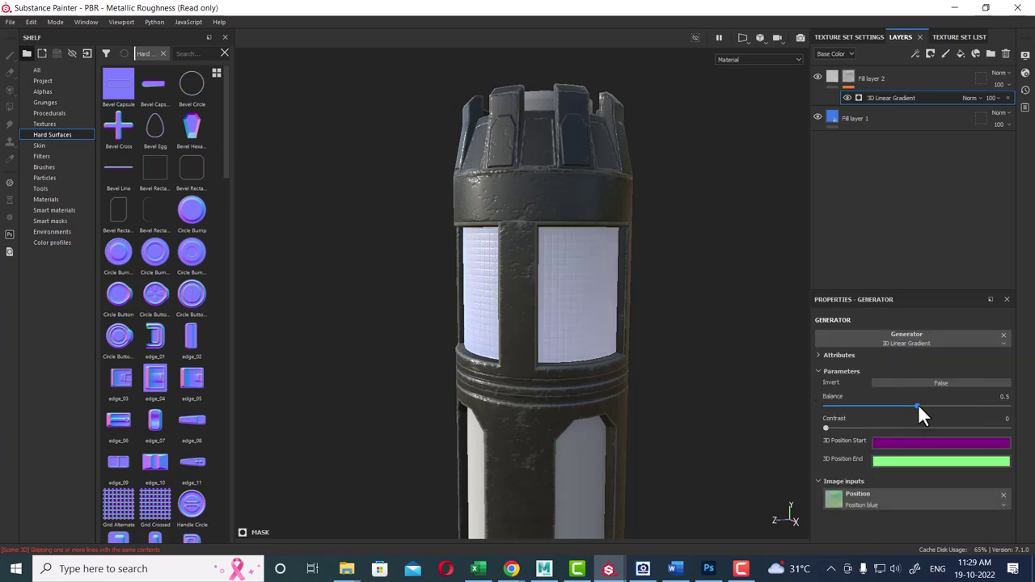
{"action": "left_click_drag", "start_coordinate": [917, 404], "coordinate": [860, 407]}
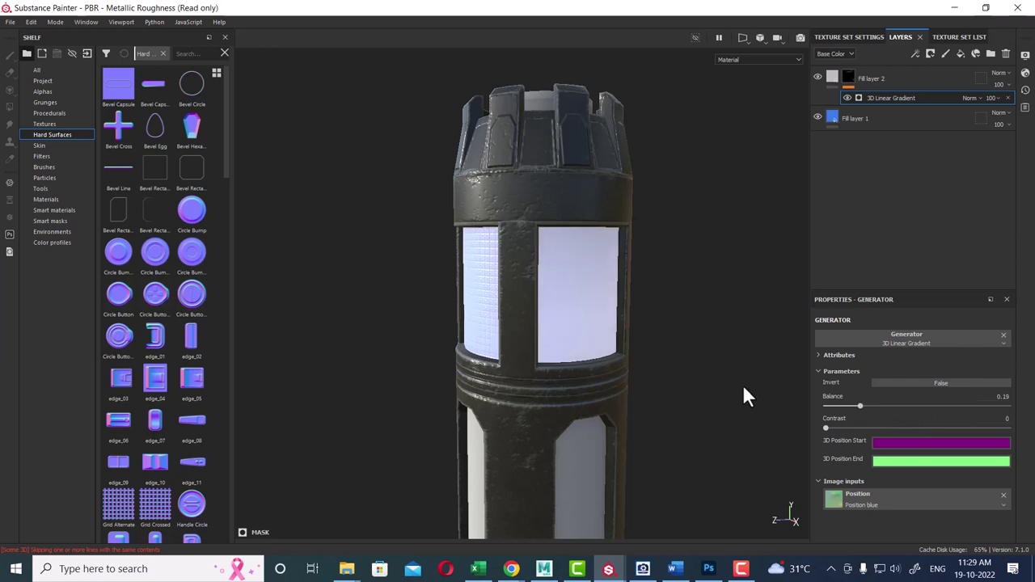
{"action": "left_click_drag", "start_coordinate": [742, 384], "coordinate": [672, 376], "text": "alt"}
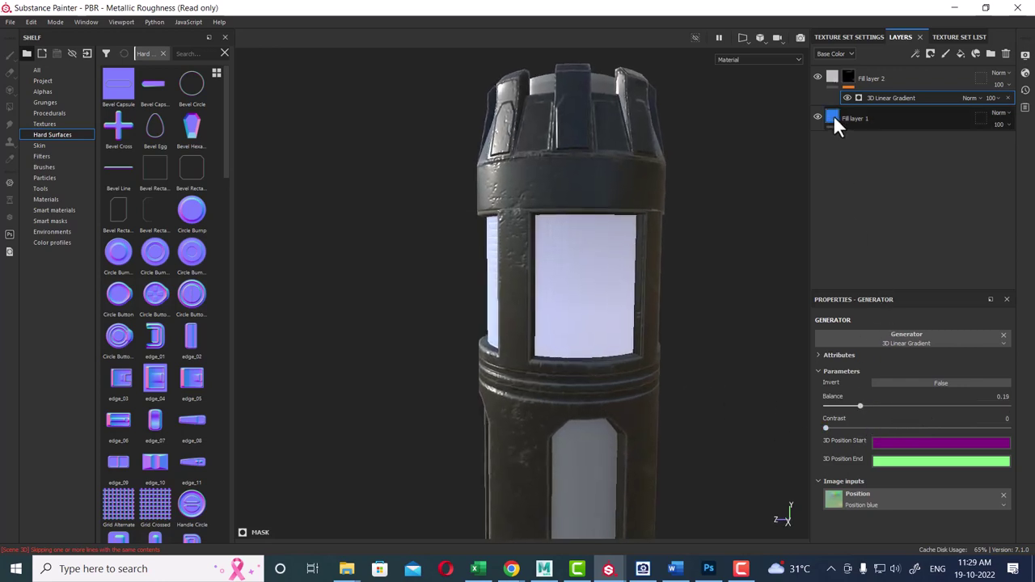
{"action": "left_click", "coordinate": [827, 76]}
Sample the concept image's glowing blue panel as Fill layer 2's pale cyan base colour.
{"action": "scroll", "coordinate": [870, 528], "scroll_direction": "down", "scroll_amount": 2}
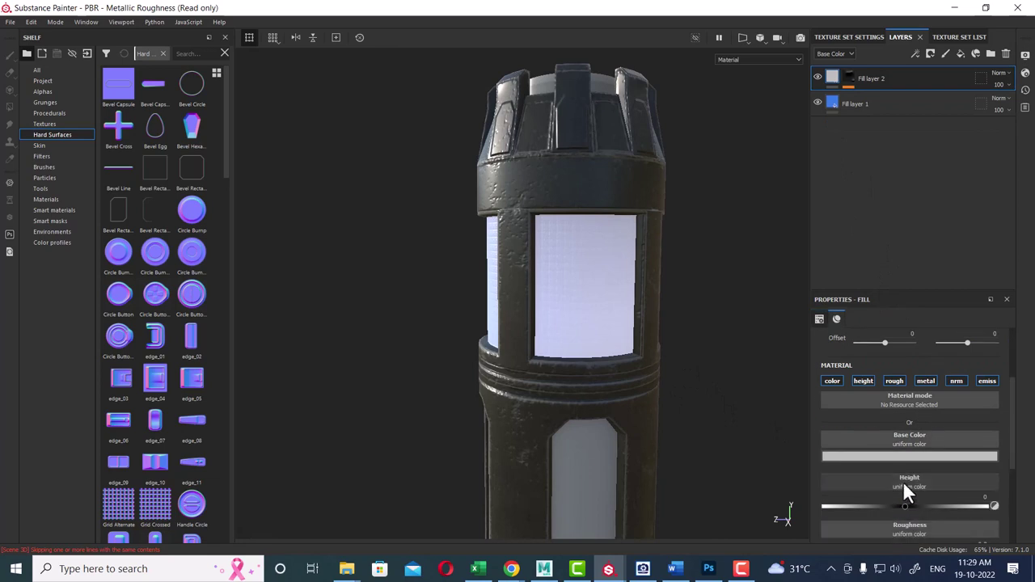
{"action": "left_click", "coordinate": [908, 455]}
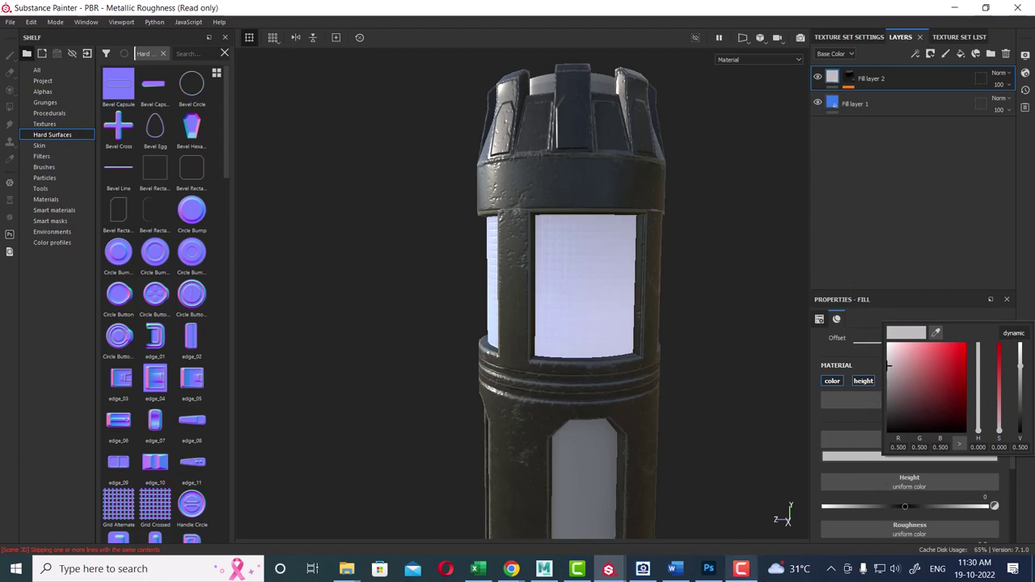
{"action": "left_click", "coordinate": [642, 568]}
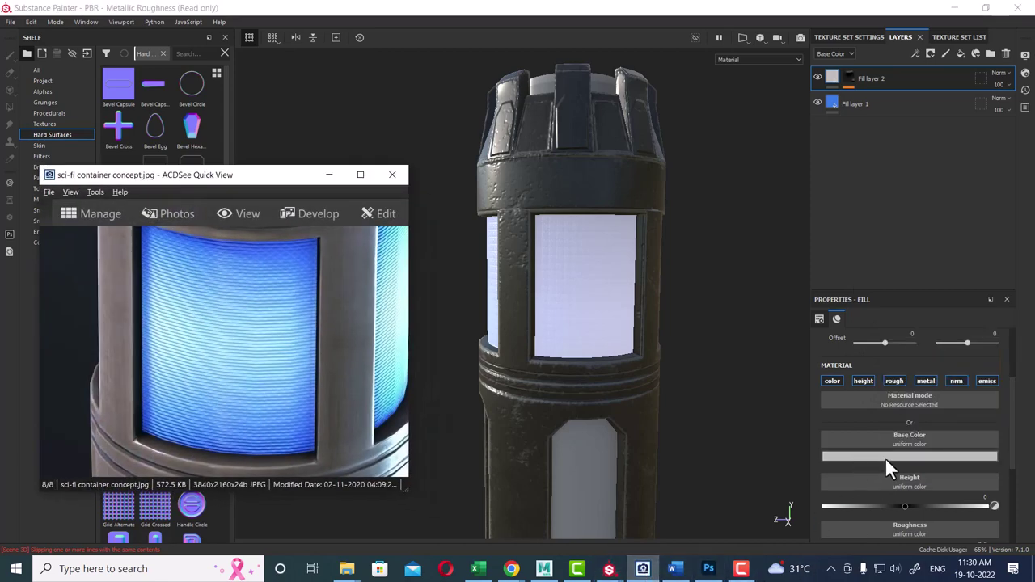
{"action": "left_click", "coordinate": [935, 334]}
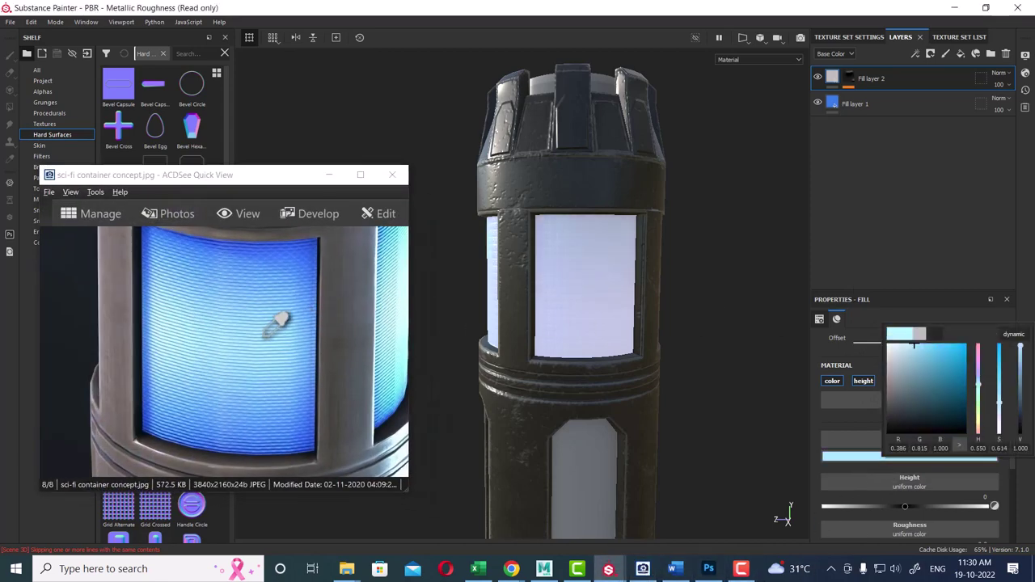
{"action": "left_click", "coordinate": [330, 175]}
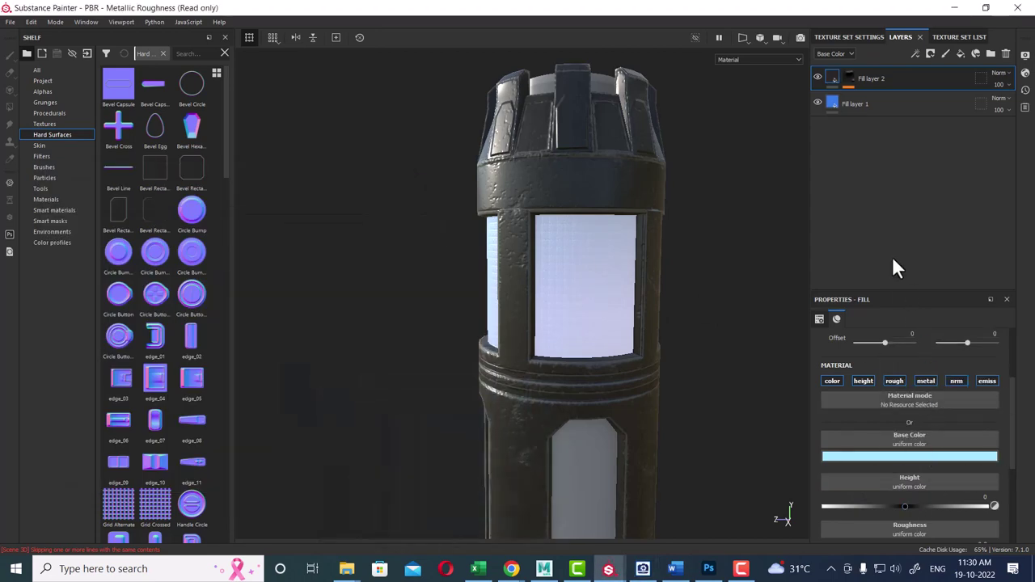
{"action": "left_click", "coordinate": [849, 76]}
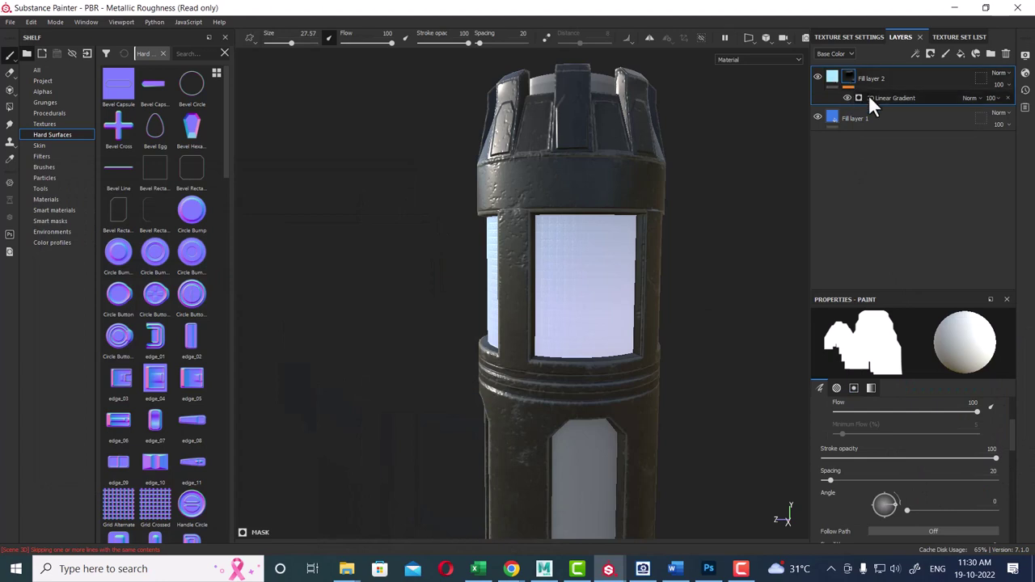
Set the 3D Linear Gradient mask to Balance 0.49 and Contrast 0.56.
{"action": "left_click", "coordinate": [868, 95]}
{"action": "mouse_move", "coordinate": [859, 404]}
{"action": "left_mouse_down"}
{"action": "mouse_move", "coordinate": [934, 409]}
{"action": "mouse_move", "coordinate": [913, 406]}
{"action": "left_mouse_up"}
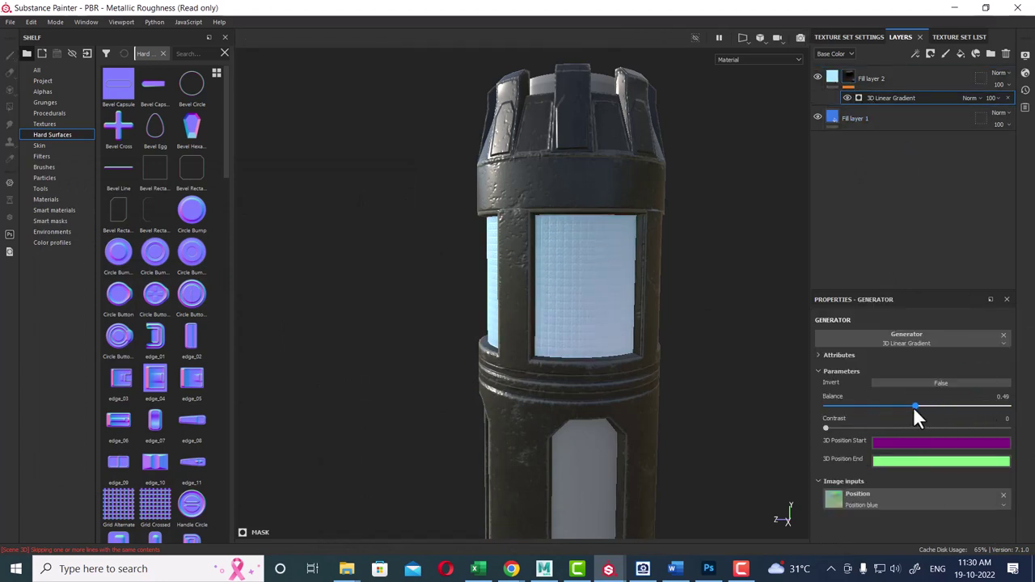
{"action": "left_click_drag", "start_coordinate": [828, 427], "coordinate": [927, 429]}
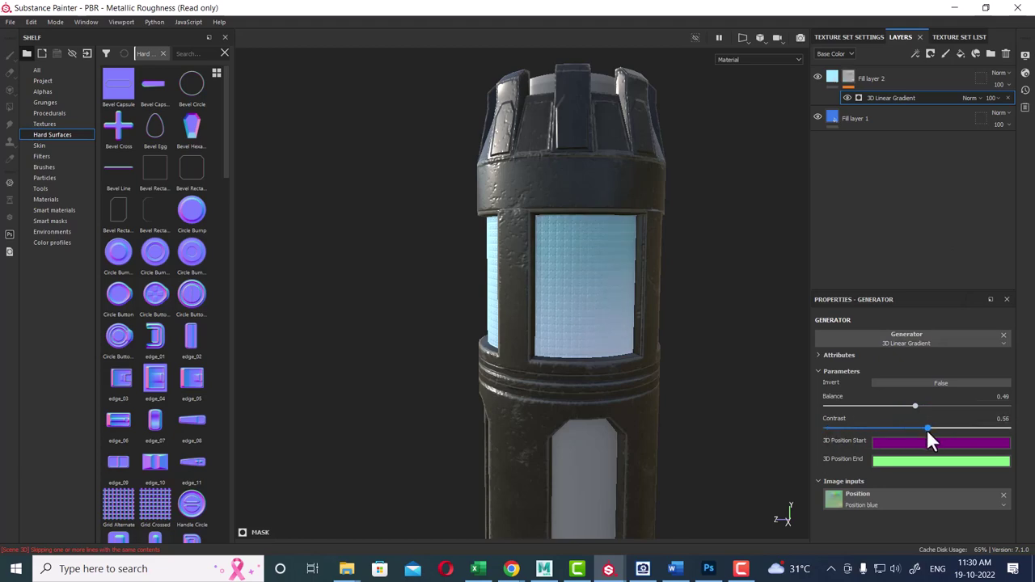
Orbit the canister and rotate the lighting to inspect the pale cyan window panels.
{"action": "mouse_move", "coordinate": [667, 400]}
{"action": "left_mouse_down", "text": "alt"}
{"action": "mouse_move", "coordinate": [658, 357]}
{"action": "mouse_move", "coordinate": [682, 368]}
{"action": "mouse_move", "coordinate": [611, 308]}
{"action": "mouse_move", "coordinate": [628, 307]}
{"action": "mouse_move", "coordinate": [670, 349]}
{"action": "left_mouse_up", "text": "alt"}
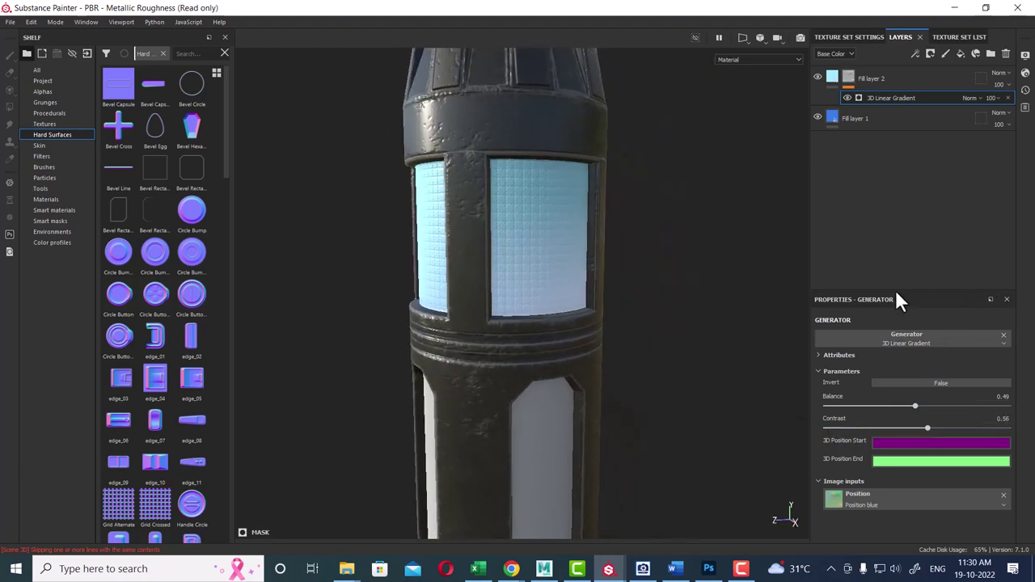
{"action": "mouse_move", "coordinate": [800, 319]}
{"action": "left_mouse_down", "text": "alt"}
{"action": "mouse_move", "coordinate": [551, 326]}
{"action": "mouse_move", "coordinate": [642, 315]}
{"action": "left_mouse_up", "text": "alt"}
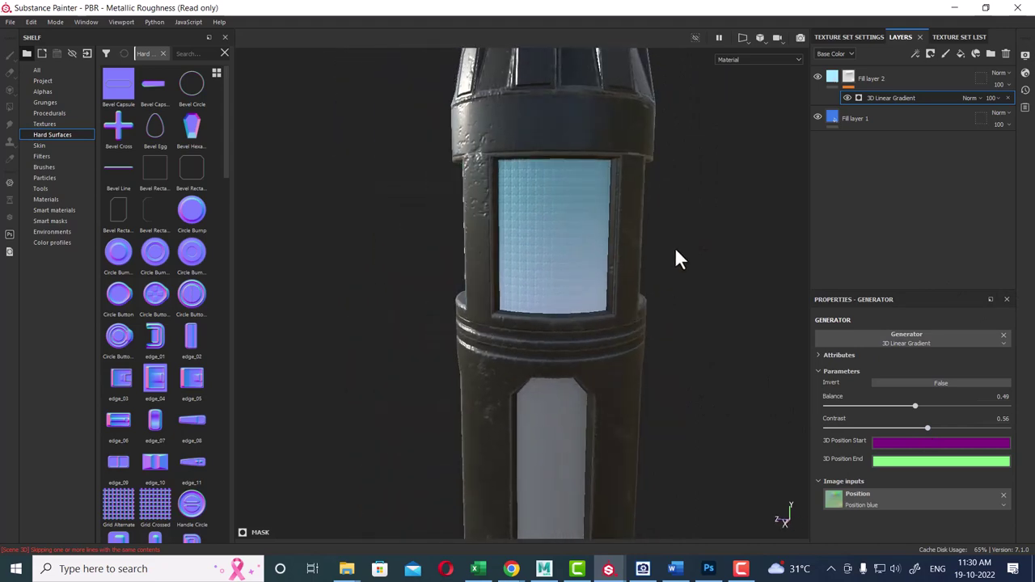
{"action": "mouse_move", "coordinate": [676, 253]}
{"action": "right_mouse_down", "text": "shift"}
{"action": "mouse_move", "coordinate": [606, 245]}
{"action": "mouse_move", "coordinate": [629, 248]}
{"action": "right_mouse_up", "text": "shift"}
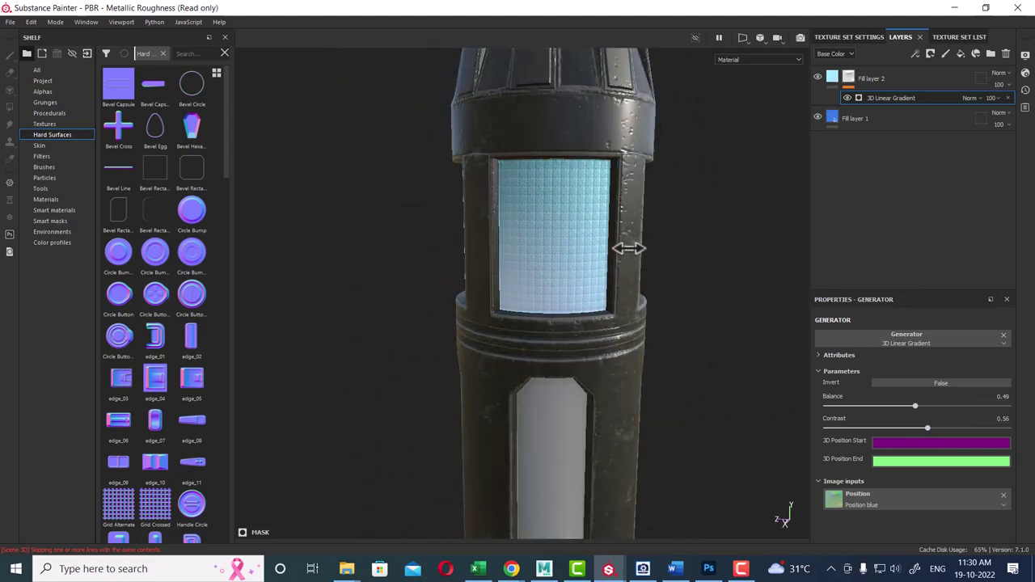
{"action": "left_click_drag", "start_coordinate": [694, 268], "coordinate": [645, 275], "text": "alt"}
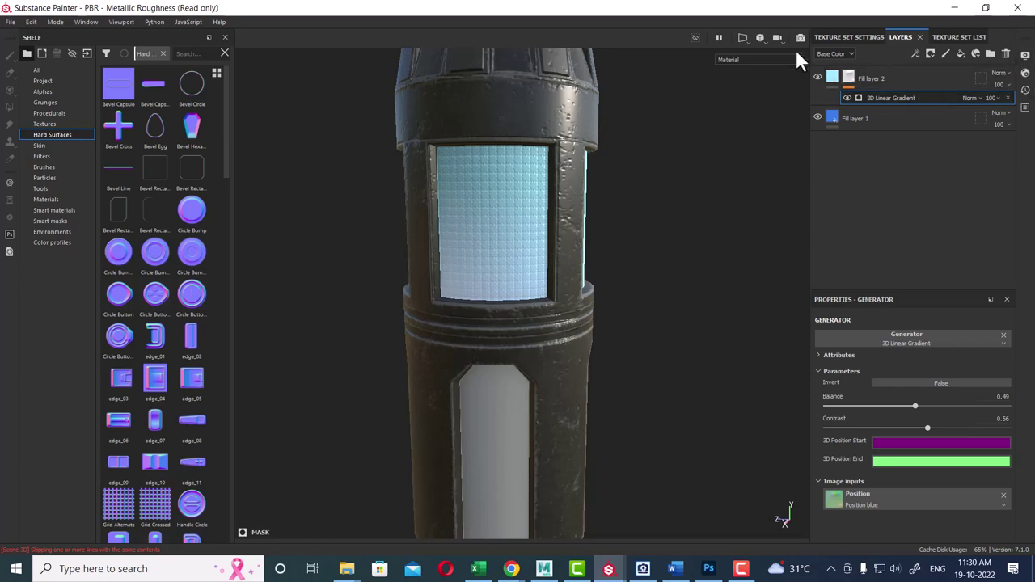
Activate viewport post effects and enable the Glare effect.
{"action": "left_click", "coordinate": [1025, 55]}
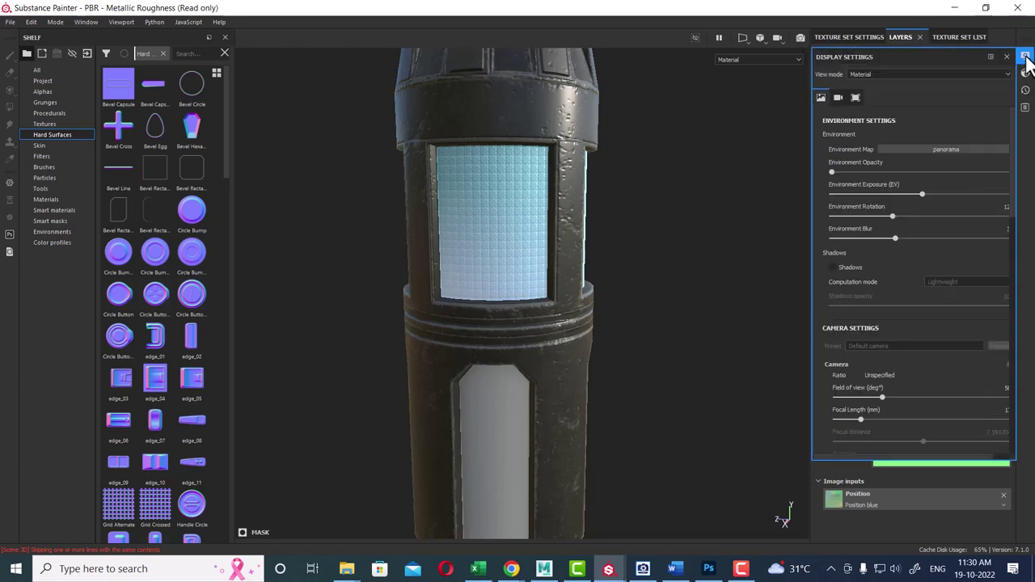
{"action": "scroll", "coordinate": [930, 334], "scroll_direction": "down", "scroll_amount": 2}
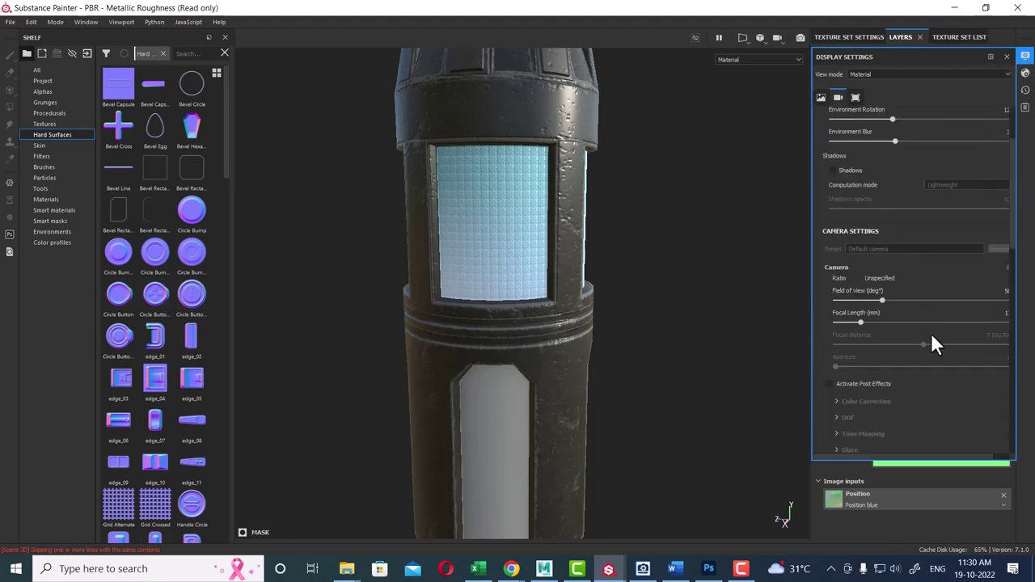
{"action": "left_click", "coordinate": [862, 386]}
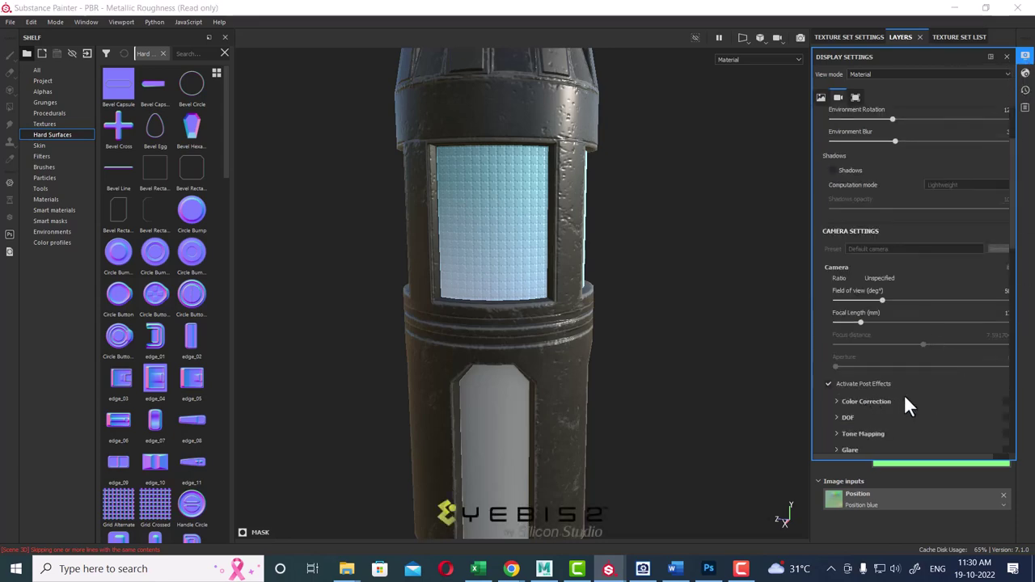
{"action": "scroll", "coordinate": [921, 380], "scroll_direction": "down", "scroll_amount": 2}
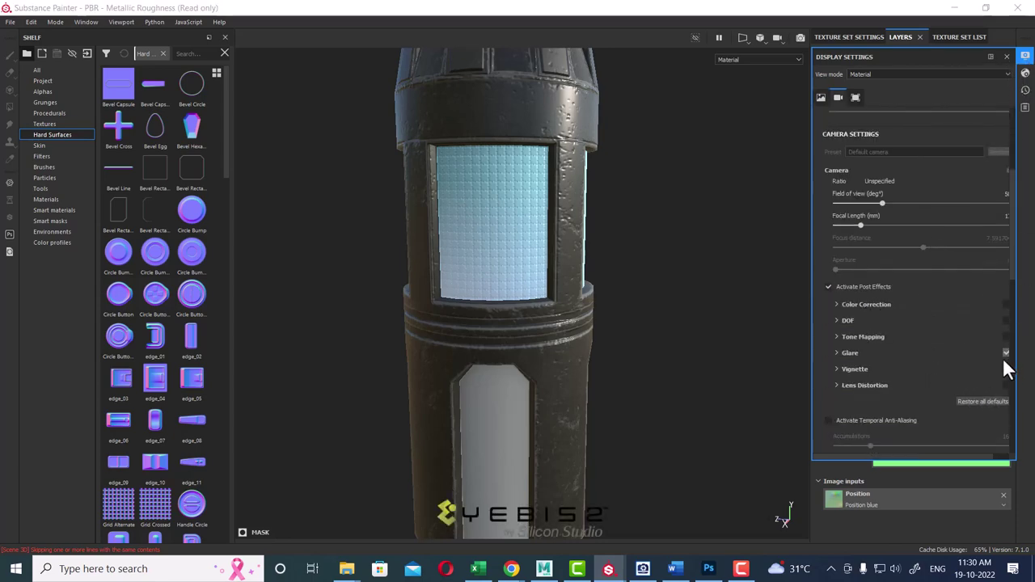
{"action": "left_click", "coordinate": [836, 353]}
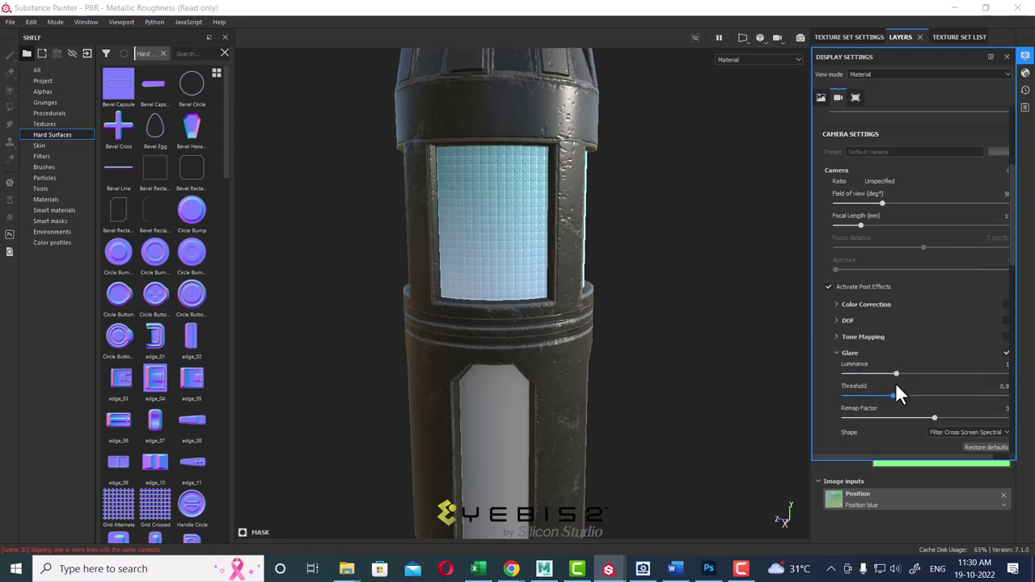
Lower the glare threshold and try the Standard glare shape.
{"action": "left_click_drag", "start_coordinate": [893, 395], "coordinate": [864, 396]}
{"action": "middle_click_drag", "start_coordinate": [588, 291], "coordinate": [667, 301]}
{"action": "left_click", "coordinate": [987, 432]}
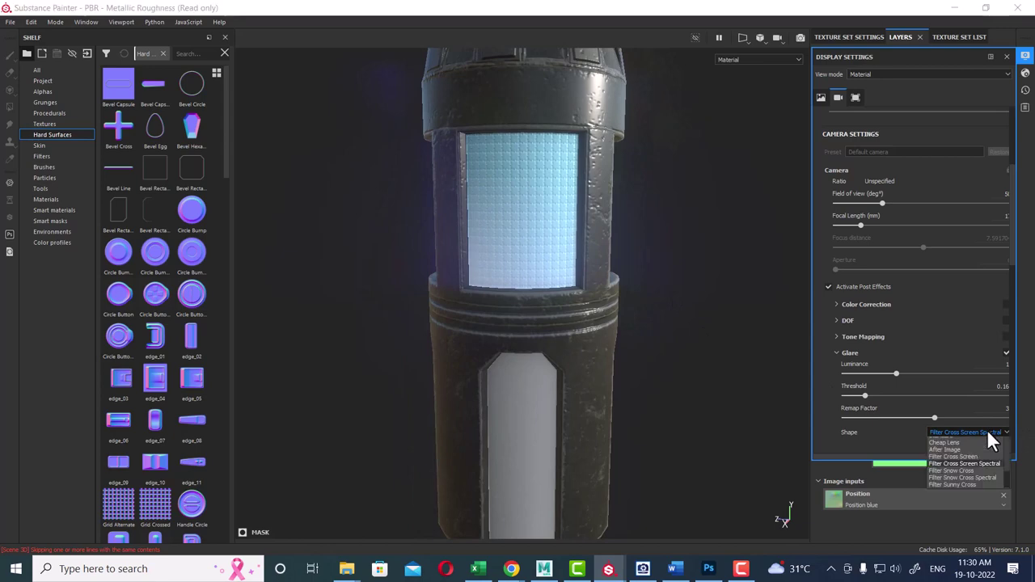
{"action": "left_click", "coordinate": [983, 455]}
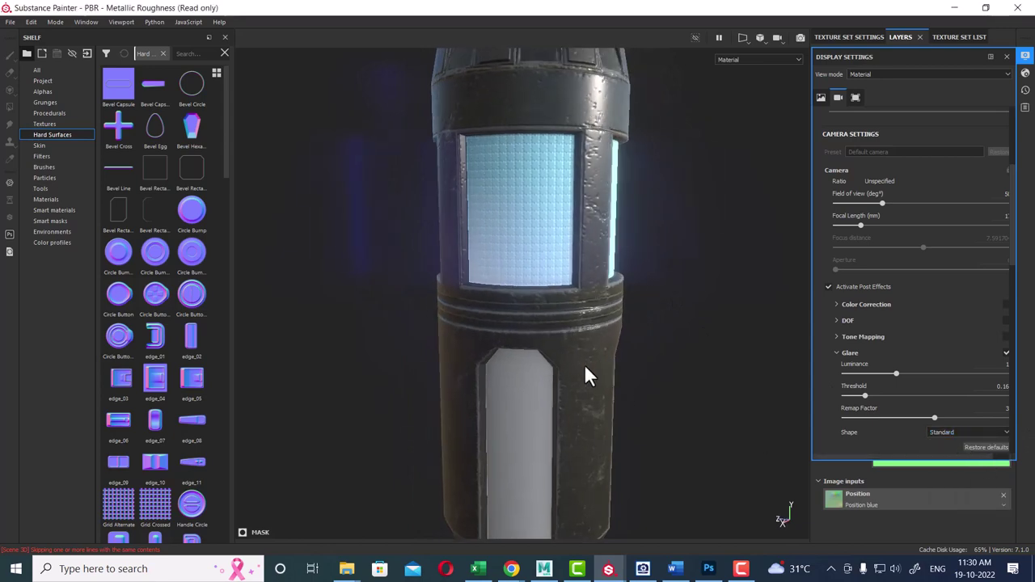
{"action": "left_click_drag", "start_coordinate": [583, 364], "coordinate": [638, 364], "text": "alt"}
Switch the glare shape to Bloom, then to Filter Cross Screen.
{"action": "left_click", "coordinate": [996, 428]}
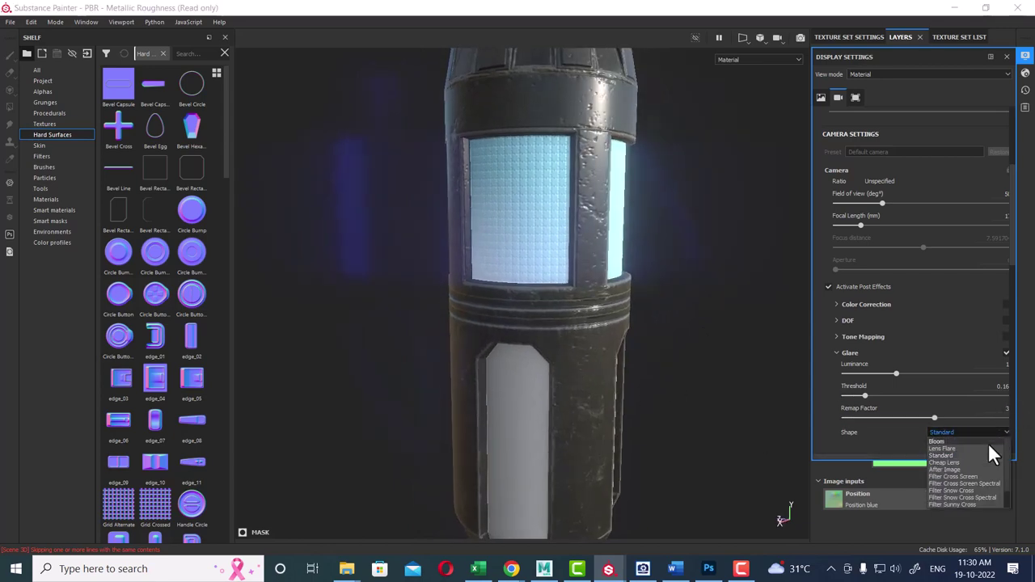
{"action": "left_click", "coordinate": [988, 443]}
{"action": "left_click", "coordinate": [1000, 435]}
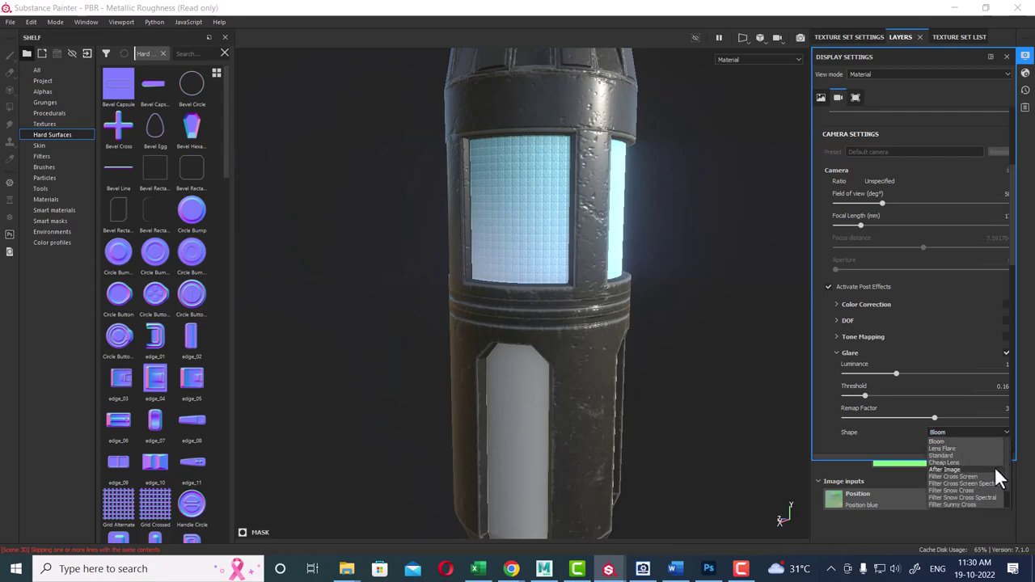
{"action": "left_click", "coordinate": [993, 475]}
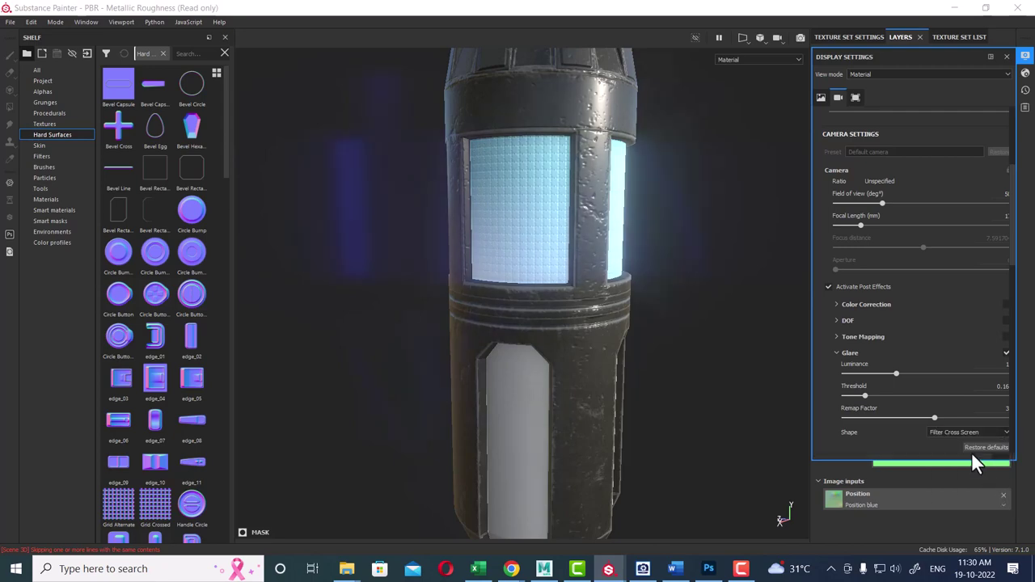
Set glare Threshold 0.07, Remap Factor 2.45 and Luminance 0.7.
{"action": "left_click_drag", "start_coordinate": [862, 394], "coordinate": [855, 395]}
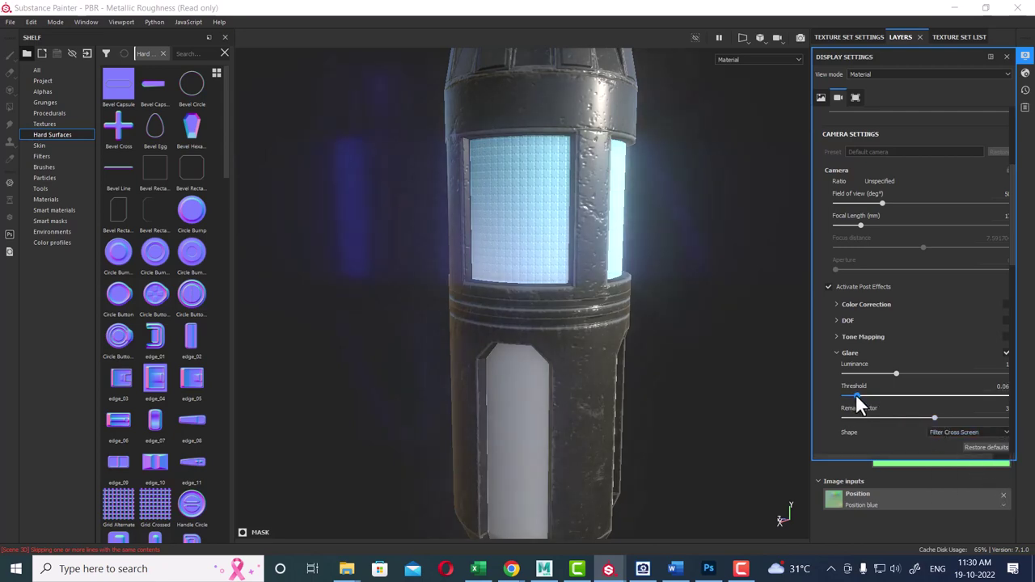
{"action": "mouse_move", "coordinate": [935, 417]}
{"action": "left_mouse_down"}
{"action": "mouse_move", "coordinate": [942, 408]}
{"action": "mouse_move", "coordinate": [883, 415]}
{"action": "mouse_move", "coordinate": [923, 416]}
{"action": "left_mouse_up"}
{"action": "mouse_move", "coordinate": [895, 374]}
{"action": "left_mouse_down"}
{"action": "mouse_move", "coordinate": [873, 373]}
{"action": "mouse_move", "coordinate": [887, 375]}
{"action": "left_mouse_up"}
Orbit the canister to inspect the blue glare around its window panels.
{"action": "scroll", "coordinate": [578, 219], "scroll_direction": "down", "scroll_amount": 3}
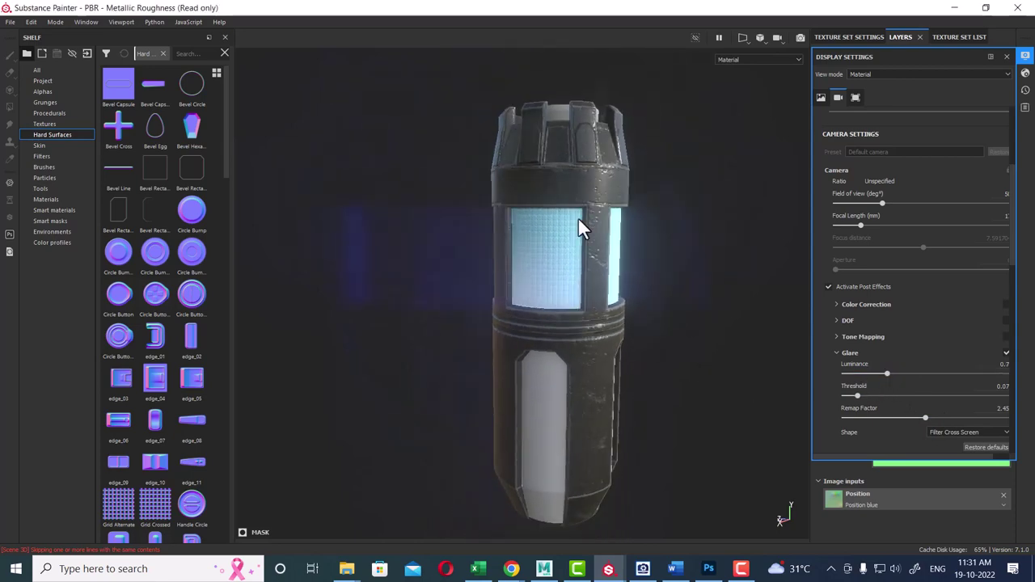
{"action": "mouse_move", "coordinate": [579, 219]}
{"action": "left_mouse_down", "text": "alt"}
{"action": "mouse_move", "coordinate": [684, 312]}
{"action": "mouse_move", "coordinate": [577, 321]}
{"action": "mouse_move", "coordinate": [691, 267]}
{"action": "mouse_move", "coordinate": [653, 277]}
{"action": "left_mouse_up", "text": "alt"}
{"action": "mouse_move", "coordinate": [654, 277]}
{"action": "right_mouse_down", "text": "shift"}
{"action": "mouse_move", "coordinate": [688, 284]}
{"action": "mouse_move", "coordinate": [659, 292]}
{"action": "right_mouse_up", "text": "shift"}
{"action": "mouse_move", "coordinate": [678, 320]}
{"action": "left_mouse_down", "text": "alt"}
{"action": "mouse_move", "coordinate": [678, 380]}
{"action": "mouse_move", "coordinate": [794, 406]}
{"action": "left_mouse_up", "text": "alt"}
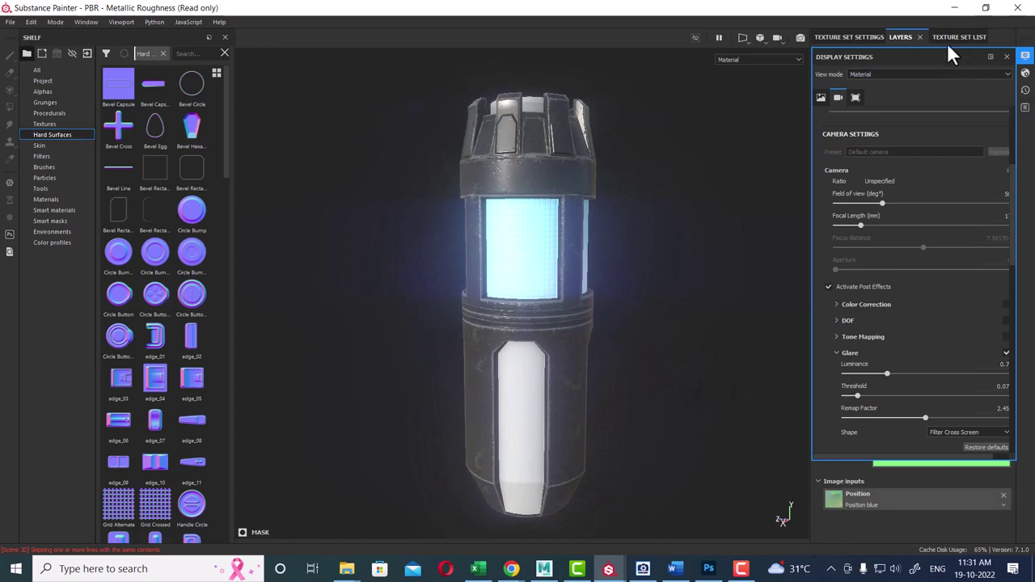
{"action": "mouse_move", "coordinate": [662, 310]}
{"action": "left_mouse_down", "text": "alt"}
{"action": "mouse_move", "coordinate": [616, 323]}
{"action": "mouse_move", "coordinate": [674, 350]}
{"action": "left_mouse_up", "text": "alt"}
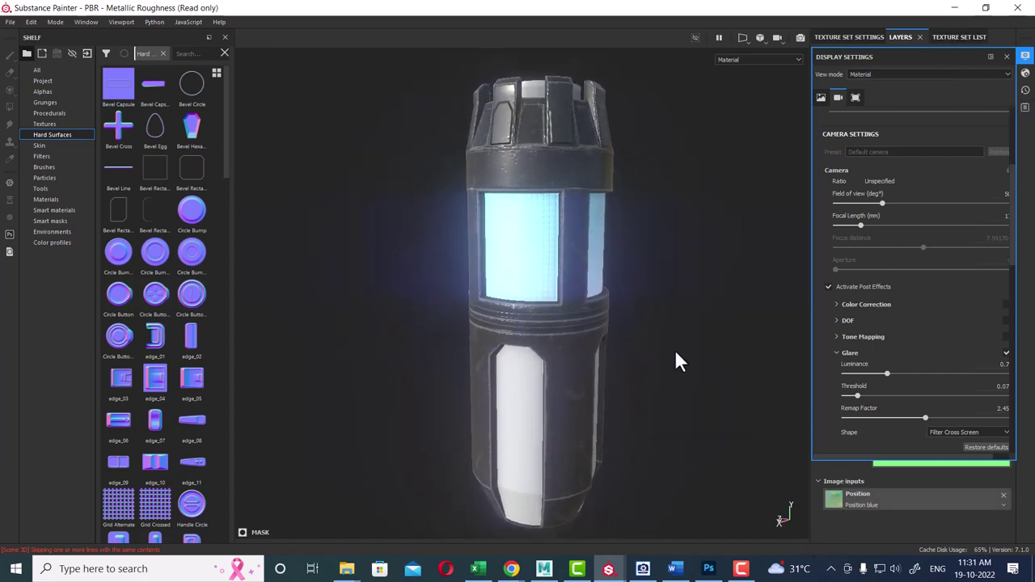